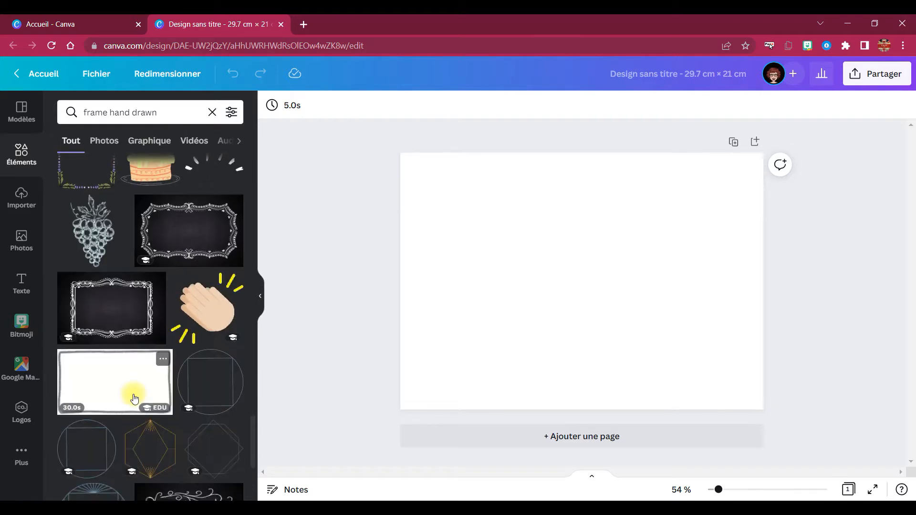
- Add the hand-drawn rounded square frame from the "frame hand drawn" results to the page and colour it black
scroll(133, 394, down, 10)
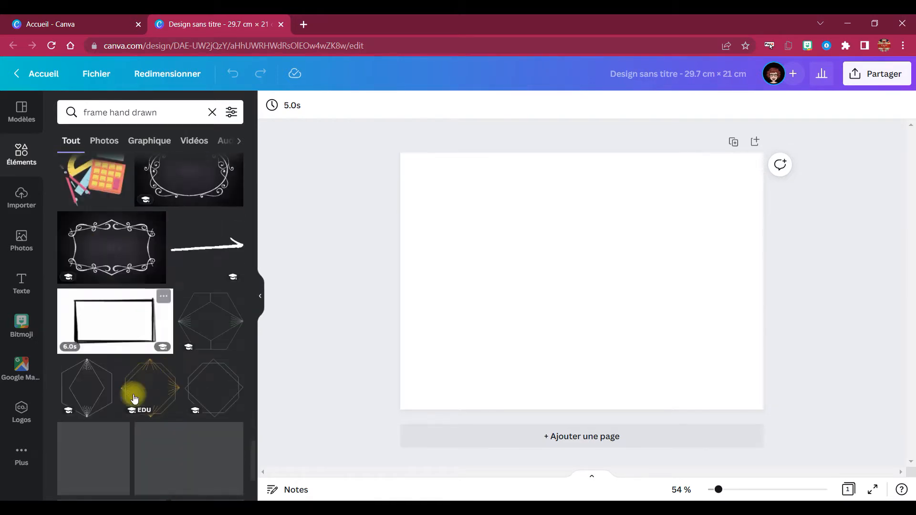
scroll(134, 398, down, 12)
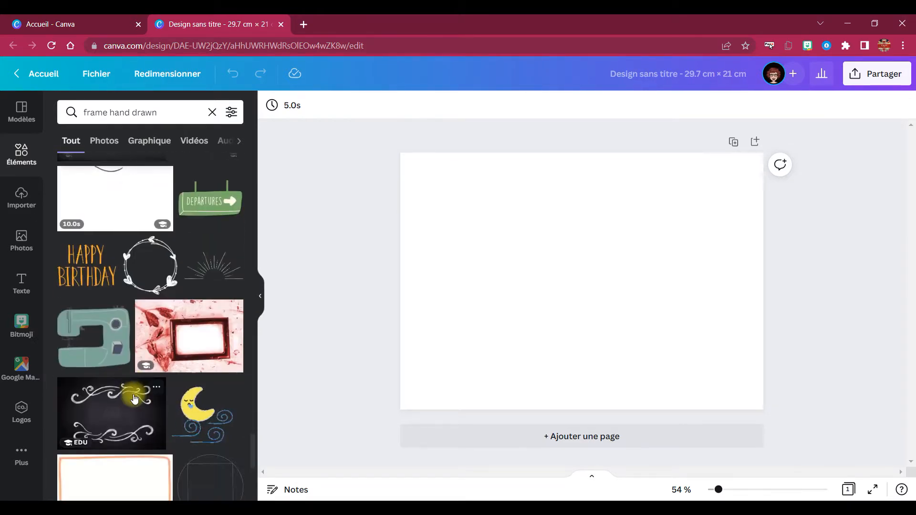
scroll(134, 398, down, 5)
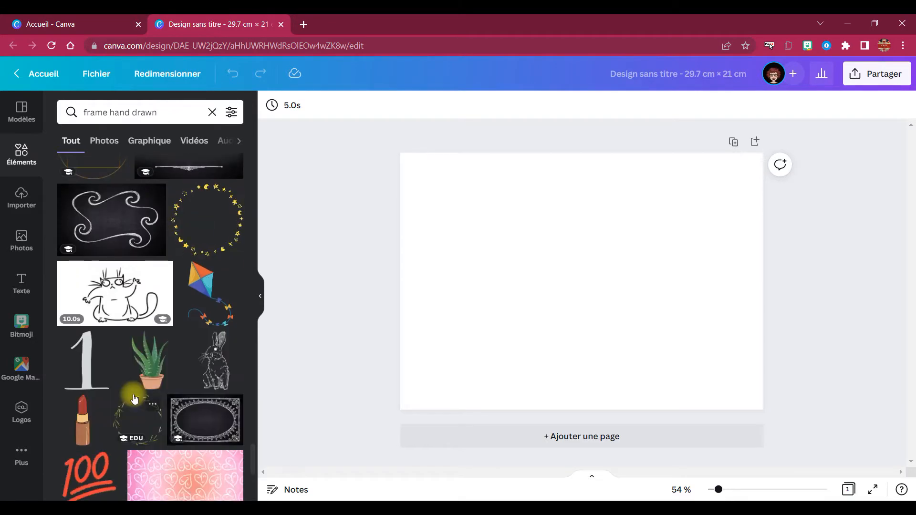
click(82, 332)
click(272, 105)
click(70, 277)
- Enlarge the black square frame and position it in the left half of the page
drag(562, 311, 448, 253)
drag(519, 276, 562, 362)
drag(501, 289, 503, 313)
click(629, 280)
click(175, 275)
key(Delete)
click(10, 283)
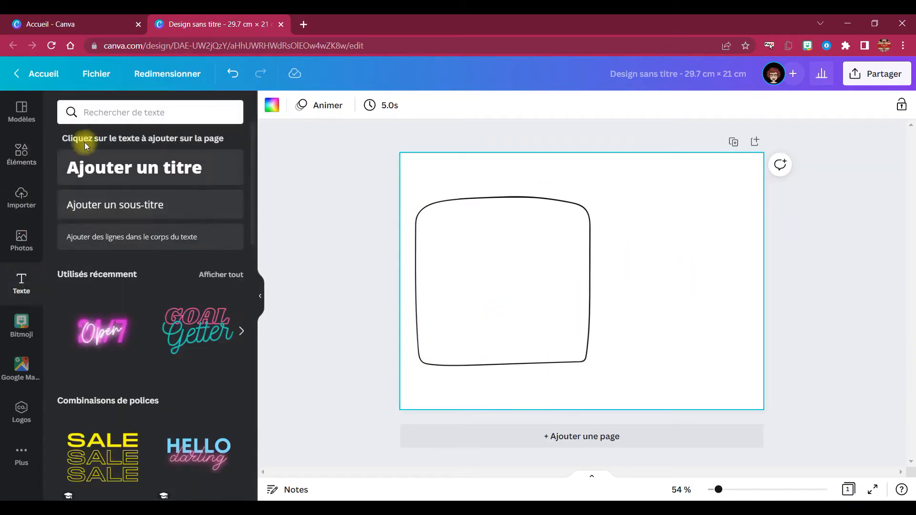
click(67, 112)
click(22, 154)
- Add the hand-drawn oval to the right of the square frame and colour it orange
scroll(156, 213, down, 3)
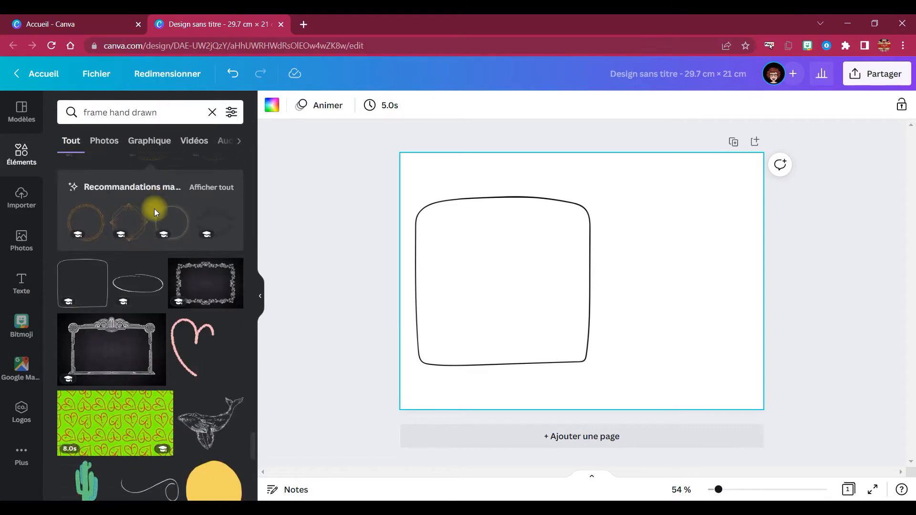
click(138, 283)
drag(625, 298, 702, 261)
click(272, 105)
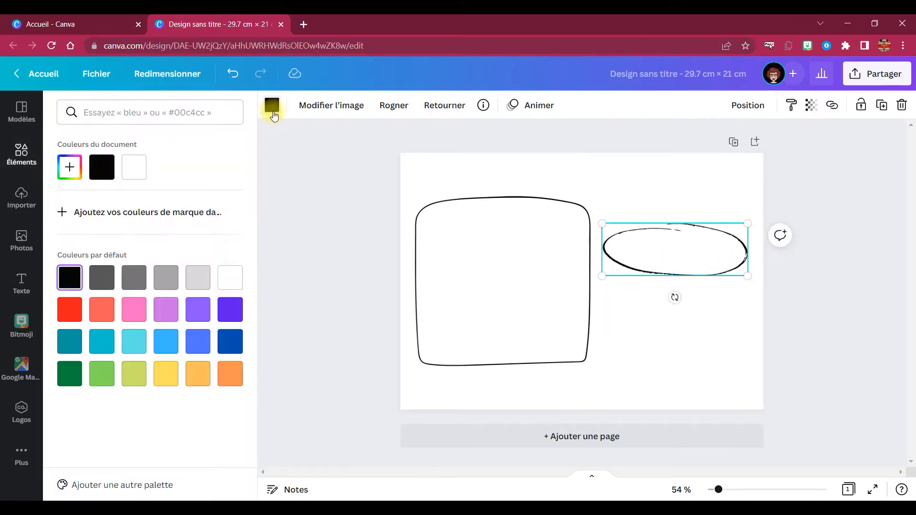
click(230, 373)
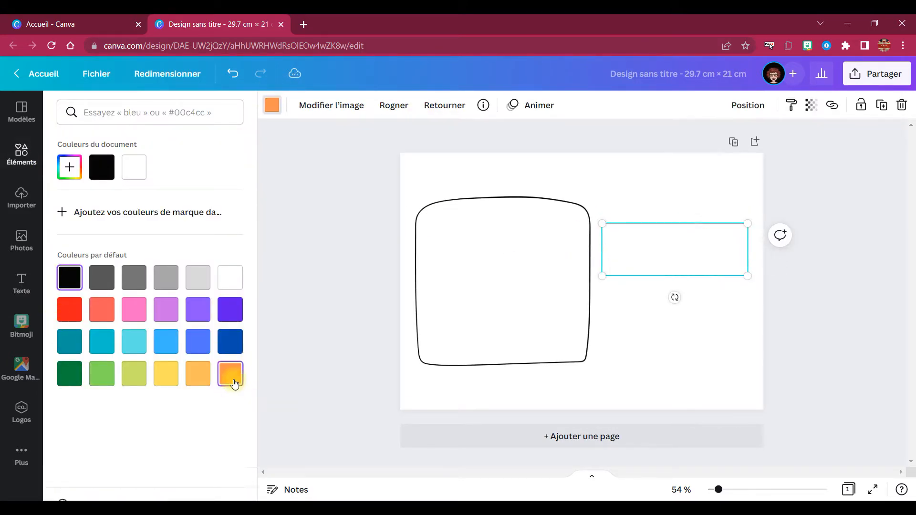
- Place a copy of the orange oval below the original and recolour the upper oval light blue
key(ctrl+v)
drag(695, 280, 670, 346)
click(642, 245)
click(166, 341)
click(685, 374)
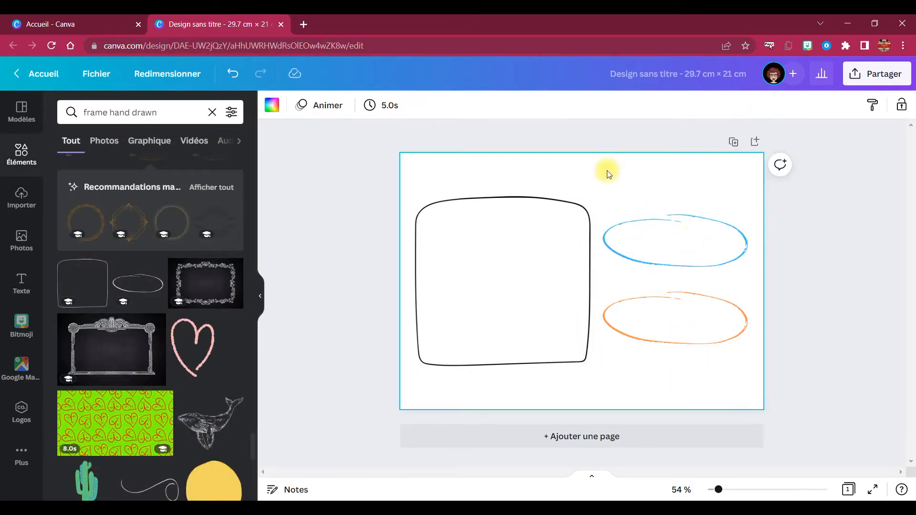
- Adjust the placement of the blue and orange ovals and add an extra orange oval below them as a spacer
drag(638, 204, 724, 392)
drag(719, 262, 718, 265)
click(685, 171)
click(681, 239)
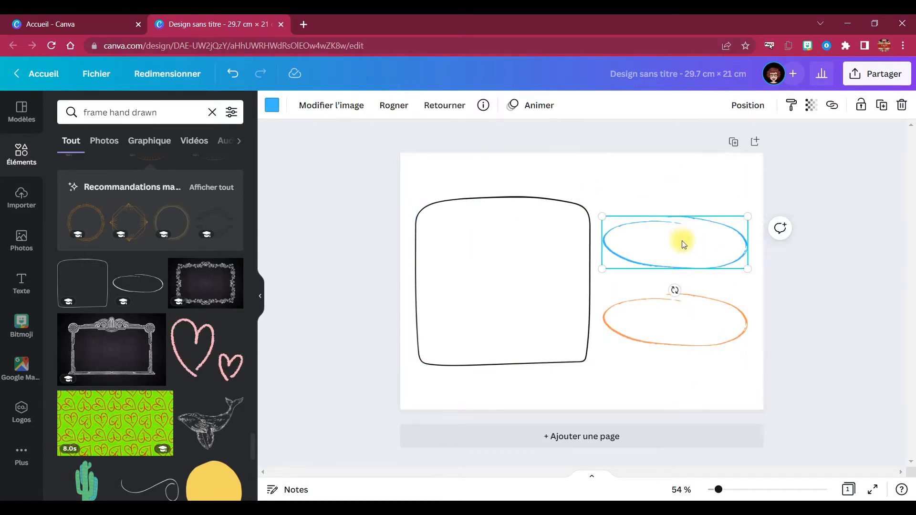
drag(675, 342, 726, 403)
key(ctrl+v)
- Search the elements for "dotted line" and fit a dotted line beneath the middle orange oval, reaching the page's right edge
click(98, 113)
triple_click(101, 113)
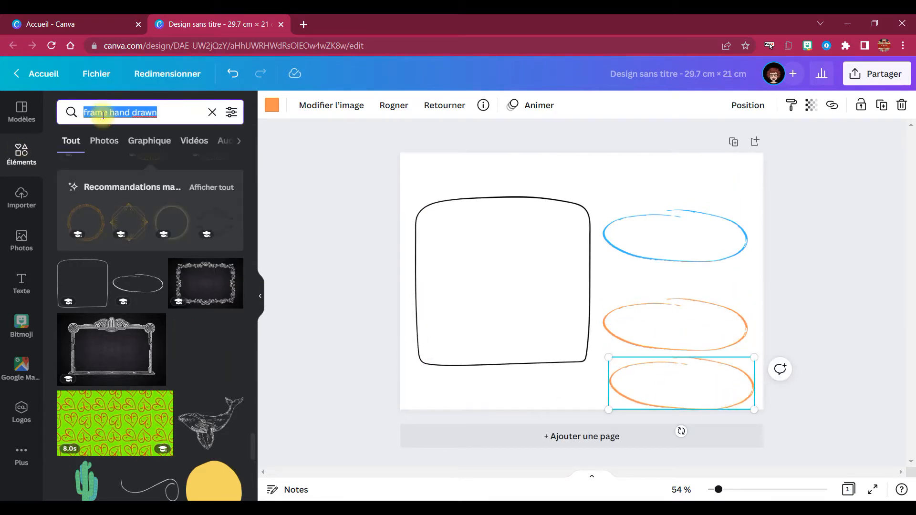
text(dotted line)
key(Return)
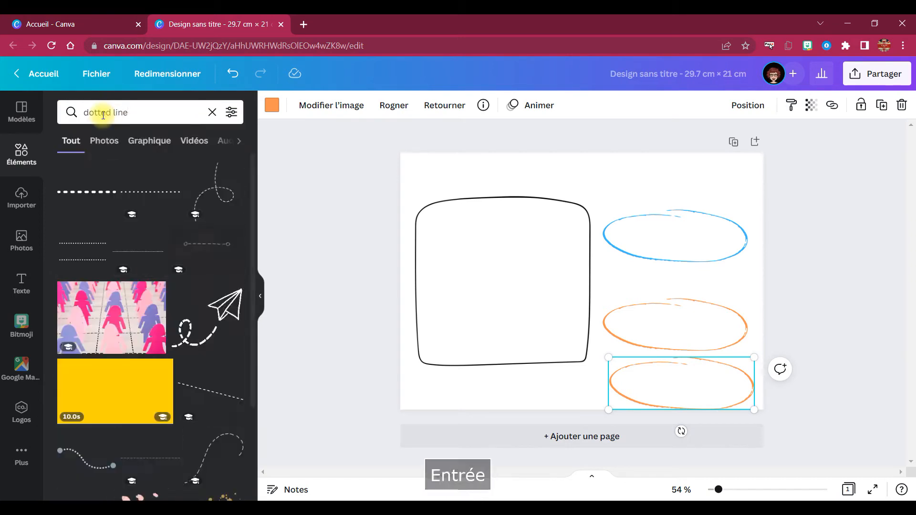
drag(166, 198, 693, 355)
drag(752, 355, 705, 359)
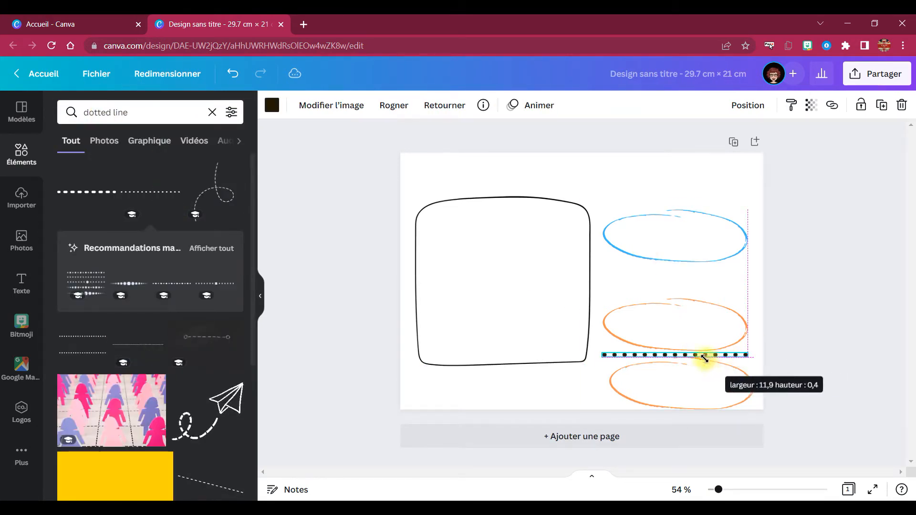
drag(748, 356, 760, 356)
- Place a copy of the dotted line just above the blue oval, using the extra orange oval as a spacer before deleting it
drag(697, 389, 692, 184)
click(732, 356)
key(ctrl+v)
drag(732, 360, 725, 209)
click(731, 184)
key(Delete)
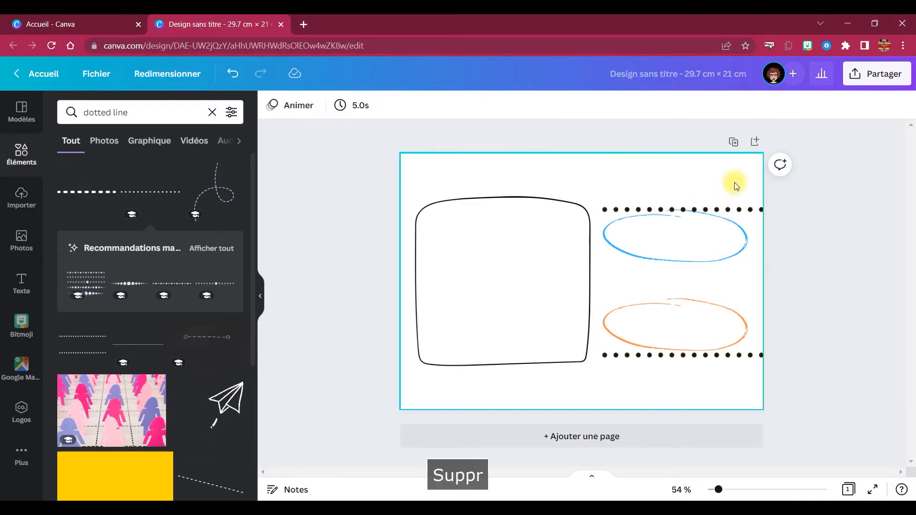
- Search the elements for "line", add the thin hand-drawn line to the page and colour it black
double_click(101, 112)
key(BackSpace)
key(Return)
click(174, 235)
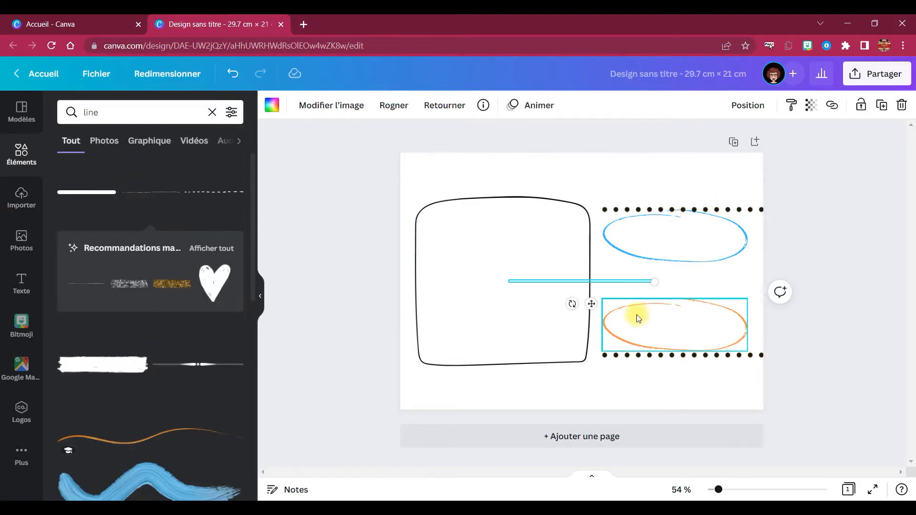
click(283, 104)
click(70, 278)
- Rotate the black line to vertical and place it from the page's top edge down to the start of the upper dotted line
drag(572, 304, 556, 274)
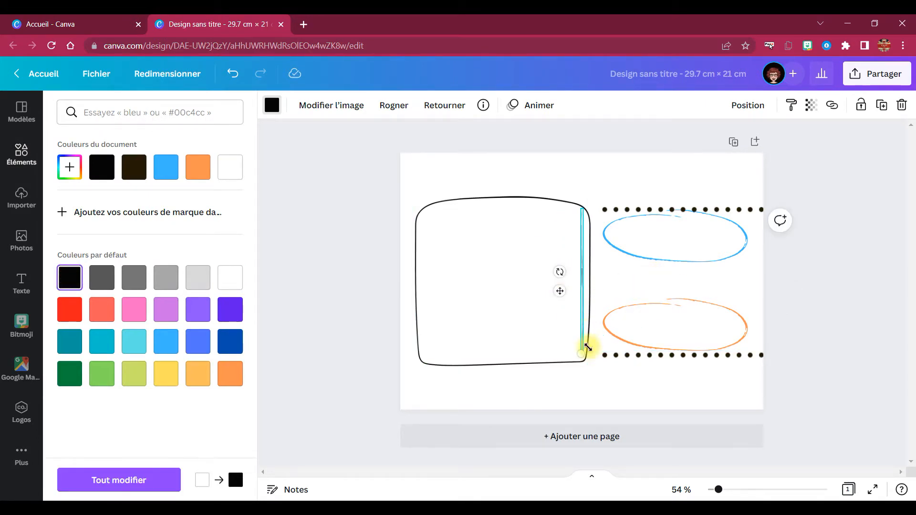
double_click(580, 268)
drag(578, 353, 560, 341)
click(283, 106)
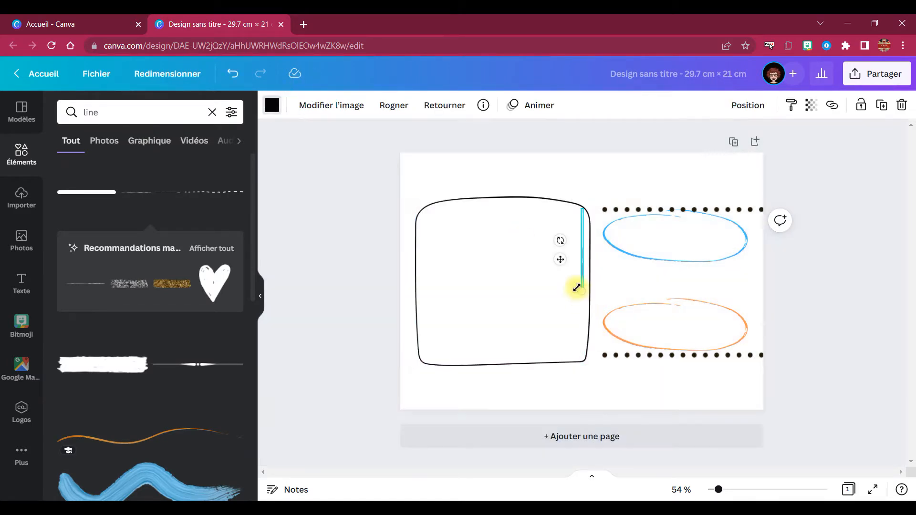
click(578, 376)
click(579, 308)
click(580, 309)
drag(557, 308, 575, 133)
click(674, 196)
- Place a copy of the vertical line from the start of the lower dotted line down to the page's bottom edge
click(600, 167)
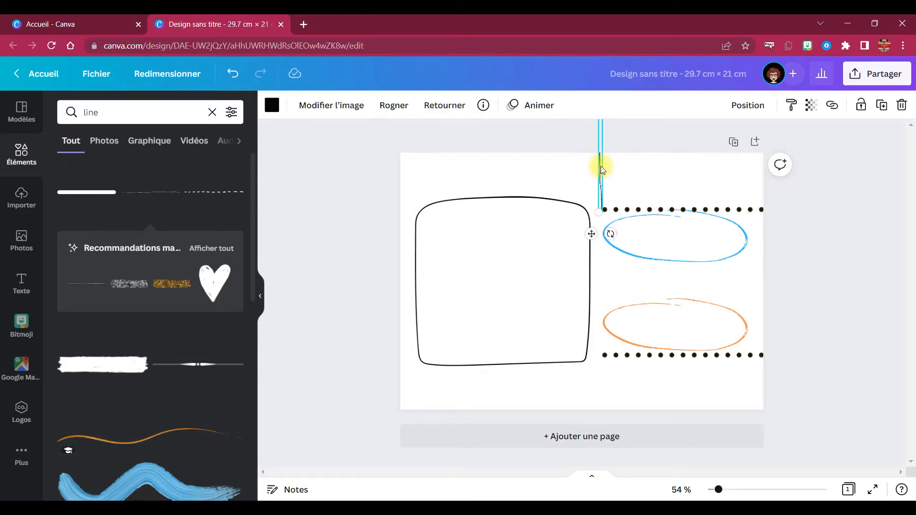
key(ctrl+v)
drag(583, 118, 635, 142)
drag(605, 169, 604, 487)
- Search the elements for "scissors" and place small, upright black scissors at the bottom end of the lower vertical line
click(131, 103)
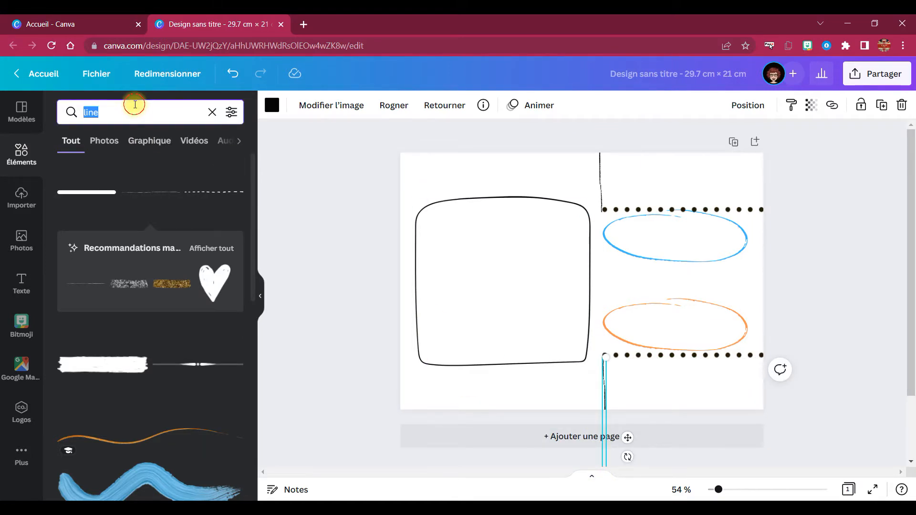
text(scissors)
key(Return)
click(89, 193)
drag(654, 323, 630, 394)
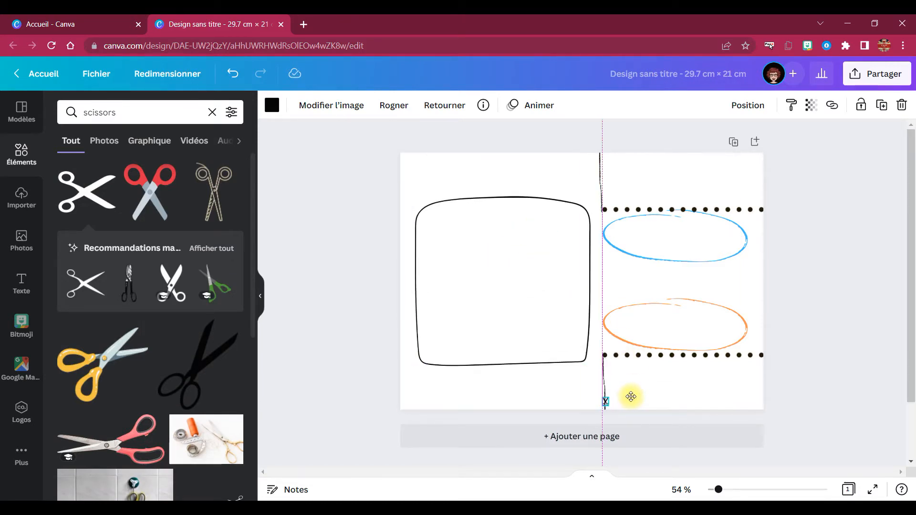
click(682, 380)
- Duplicate the small scissors, flip the copy horizontally and place it at the top end of the upper vertical line
click(605, 405)
key(ctrl+c)
key(ctrl+v)
key(Up)
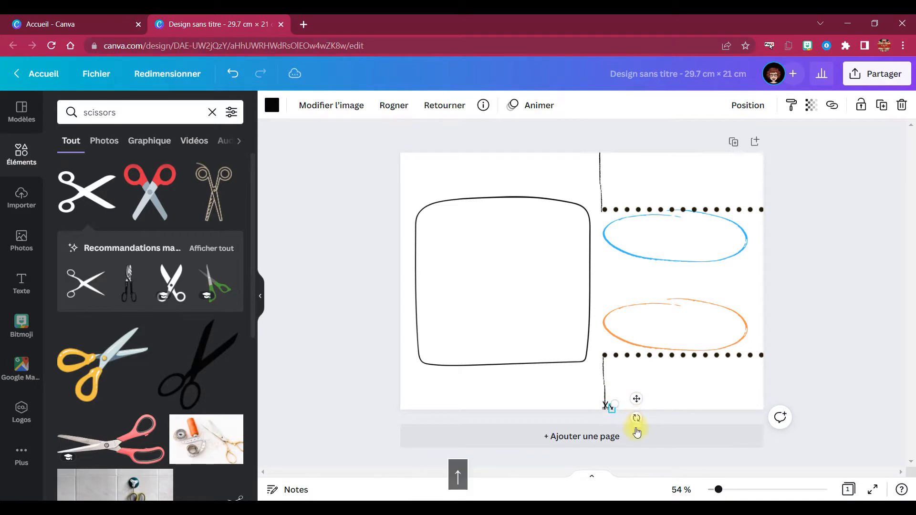
click(443, 106)
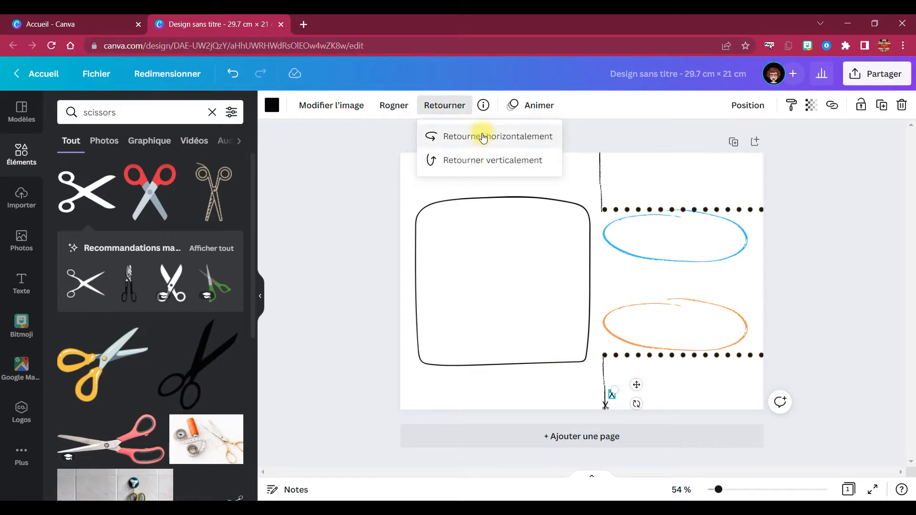
click(483, 137)
drag(612, 397, 623, 146)
click(823, 266)
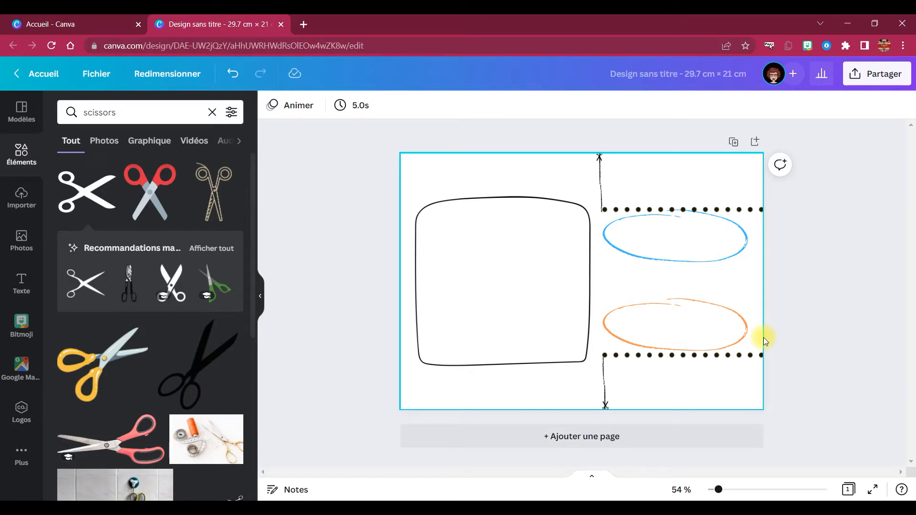
- Nudge the upper dotted line up slightly and check the strip above it with a temporary copy of the orange oval
drag(734, 209, 737, 206)
click(705, 300)
key(ctrl+v)
key(Up)
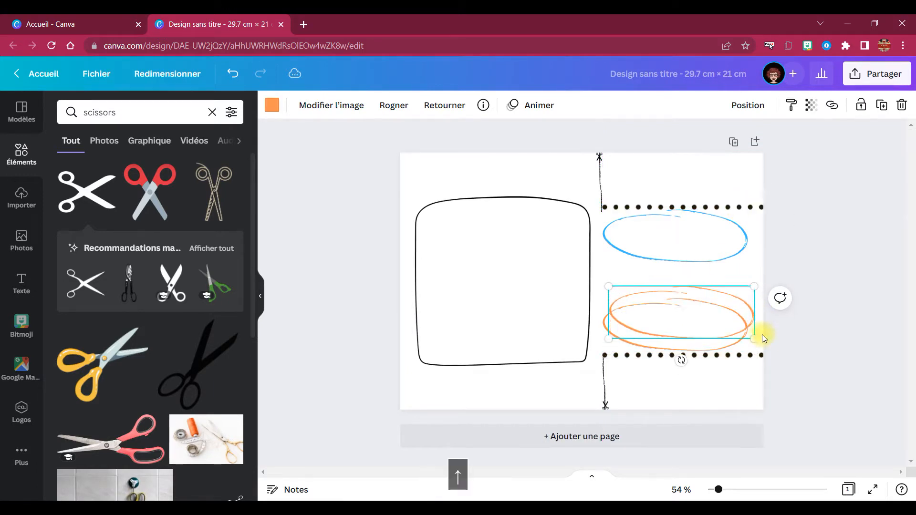
drag(740, 303, 742, 181)
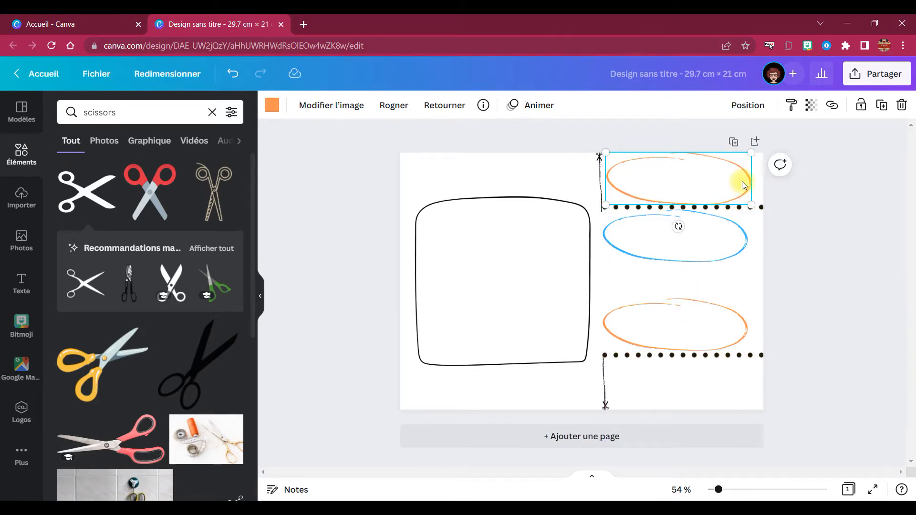
key(Delete)
- Download the design as a PNG with a transparent background
click(859, 75)
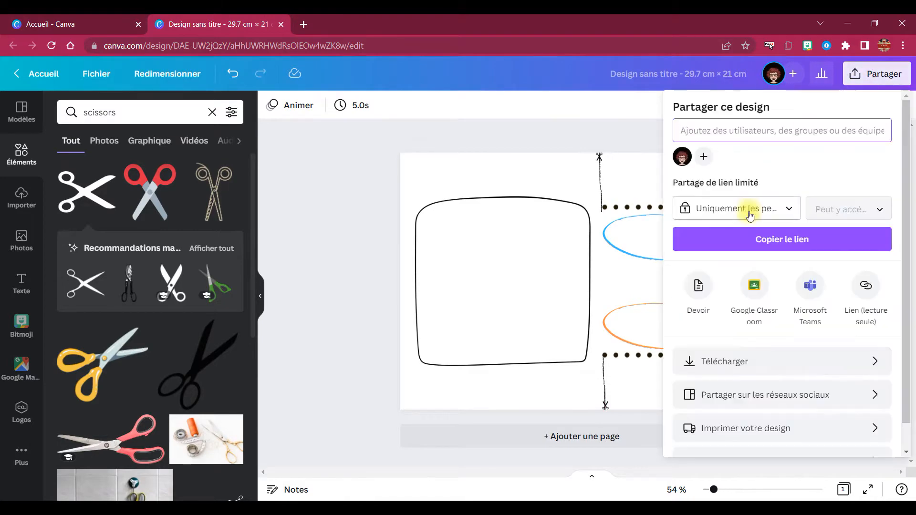
click(744, 361)
click(737, 230)
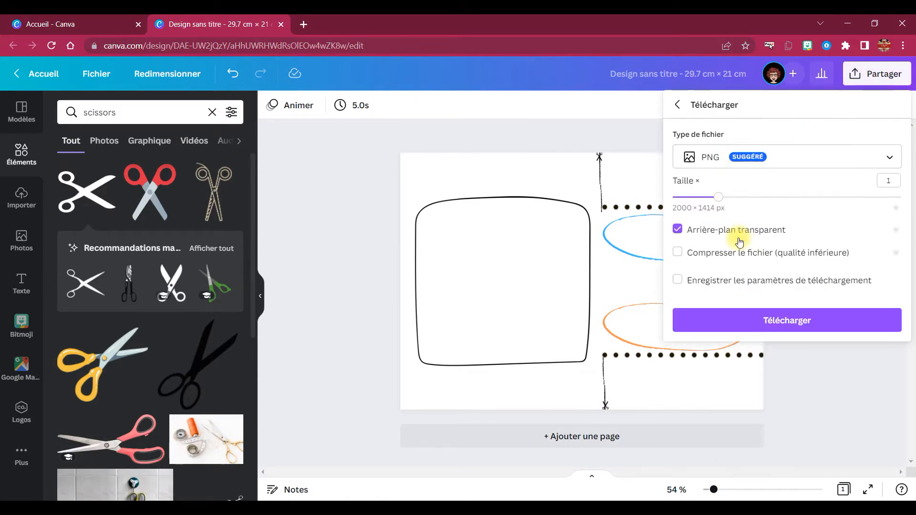
click(748, 310)
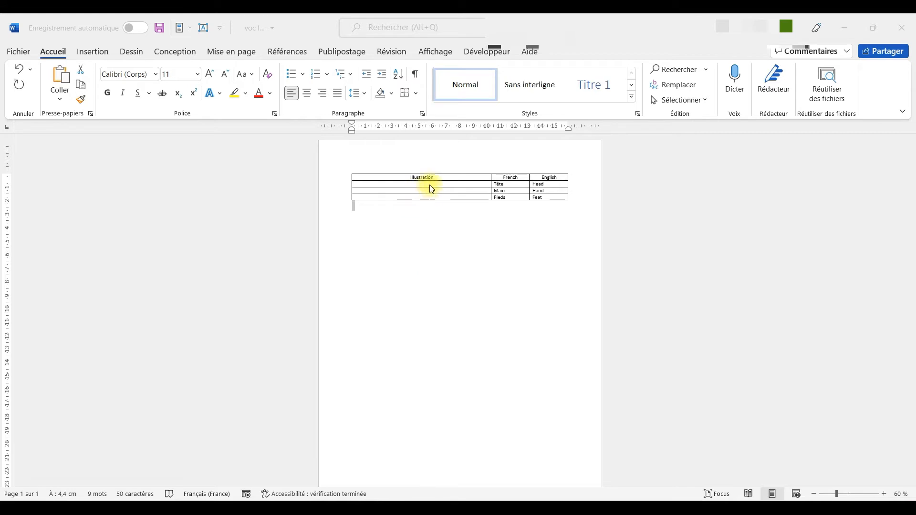
- In the Word vocabulary table, insert the "head" picture from this device into the Illustration cell for Tête and enlarge it to 7.39 cm square
click(466, 192)
scroll(338, 389, up, 8)
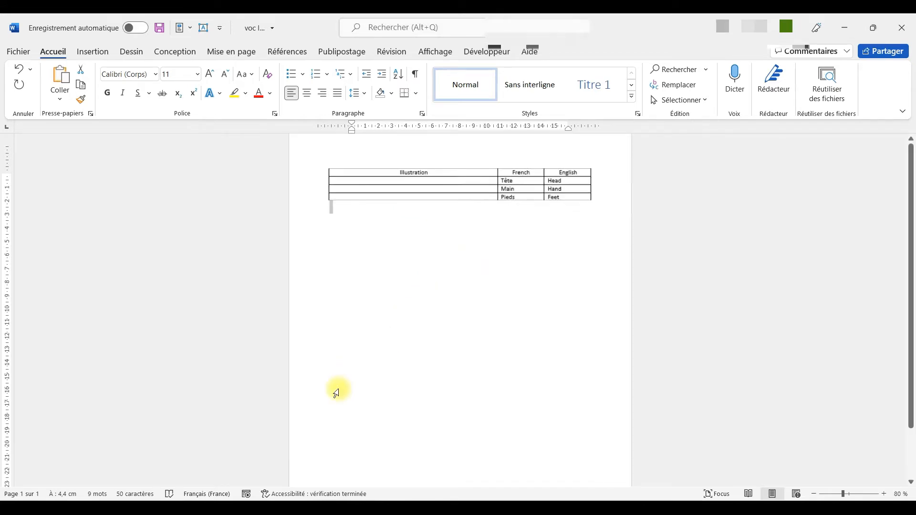
scroll(337, 388, up, 2)
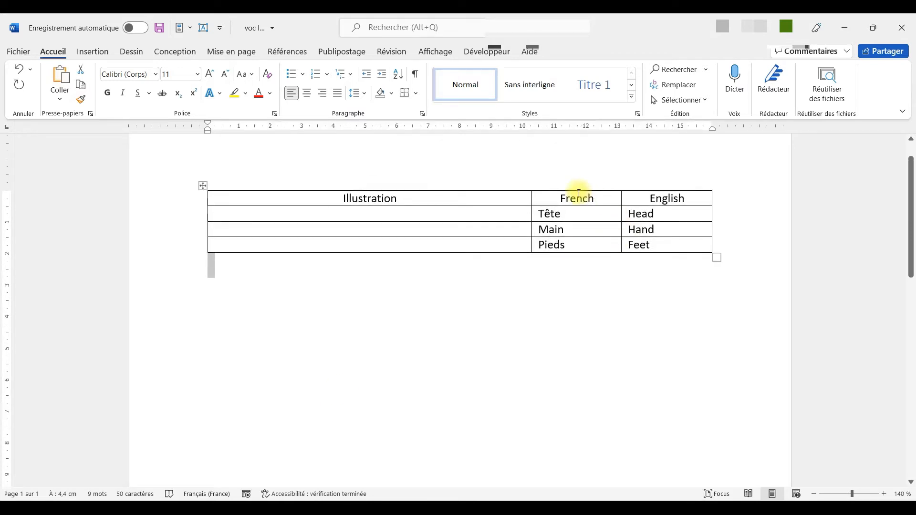
click(454, 210)
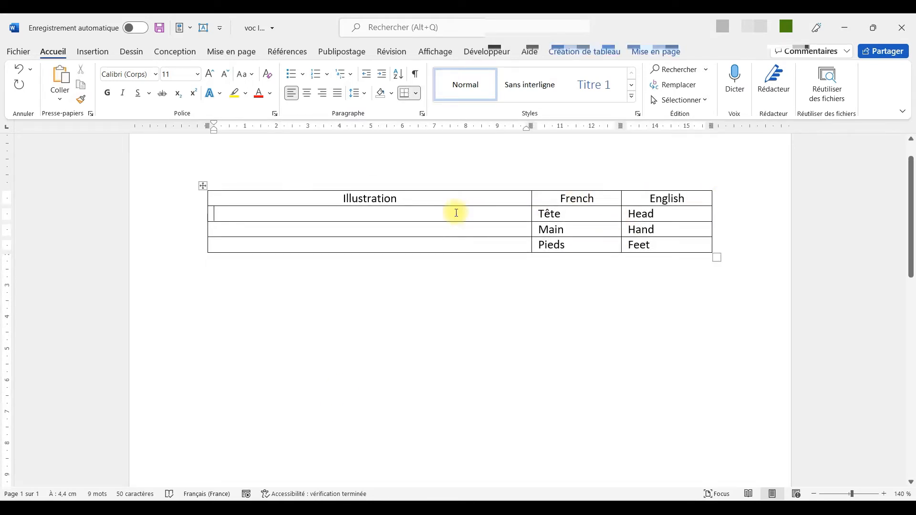
click(104, 53)
click(142, 85)
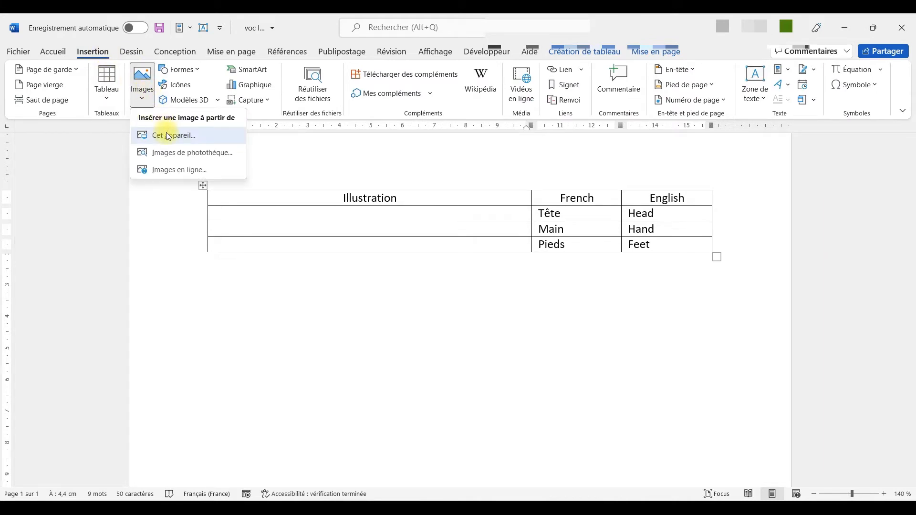
click(166, 134)
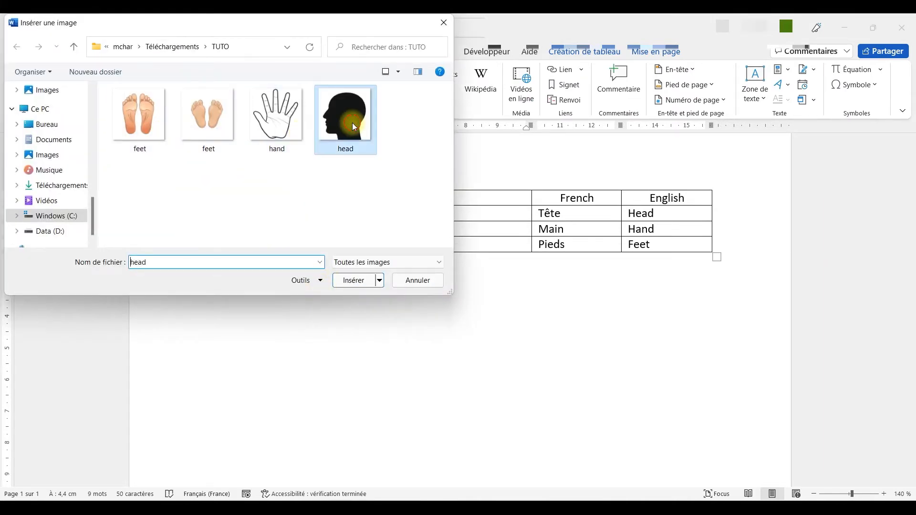
double_click(352, 122)
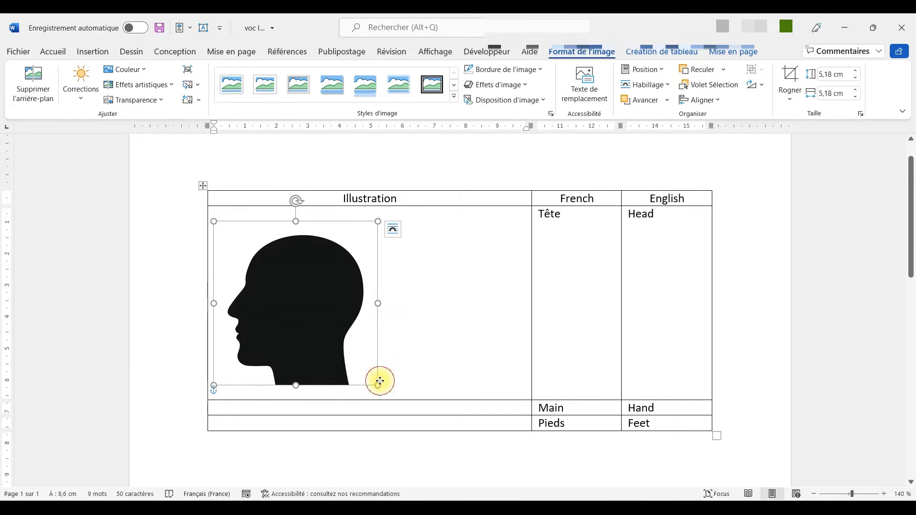
drag(378, 384, 446, 430)
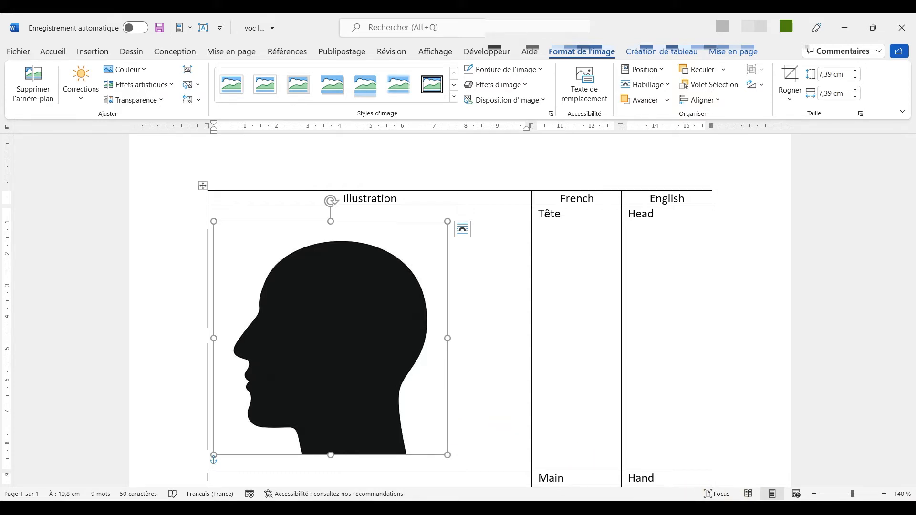
click(814, 508)
click(714, 438)
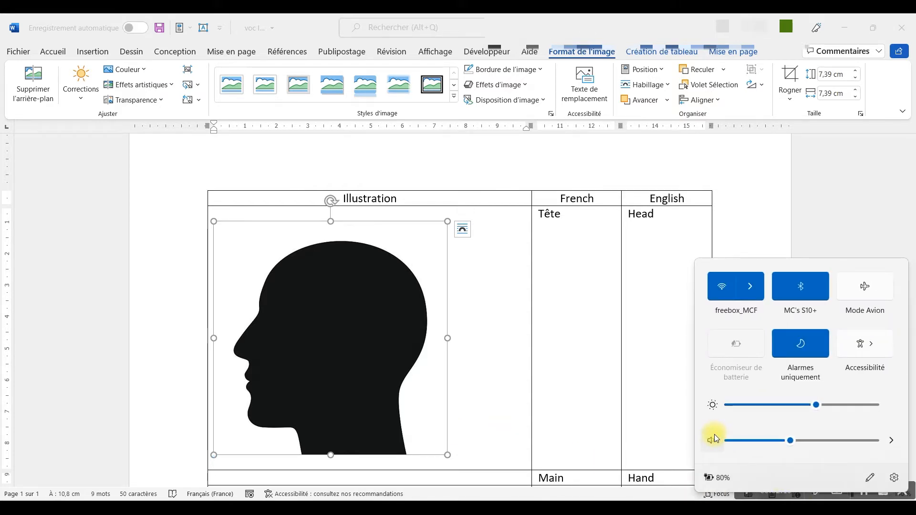
- Set the layout of the head picture in the Tête row to in line with text
click(804, 225)
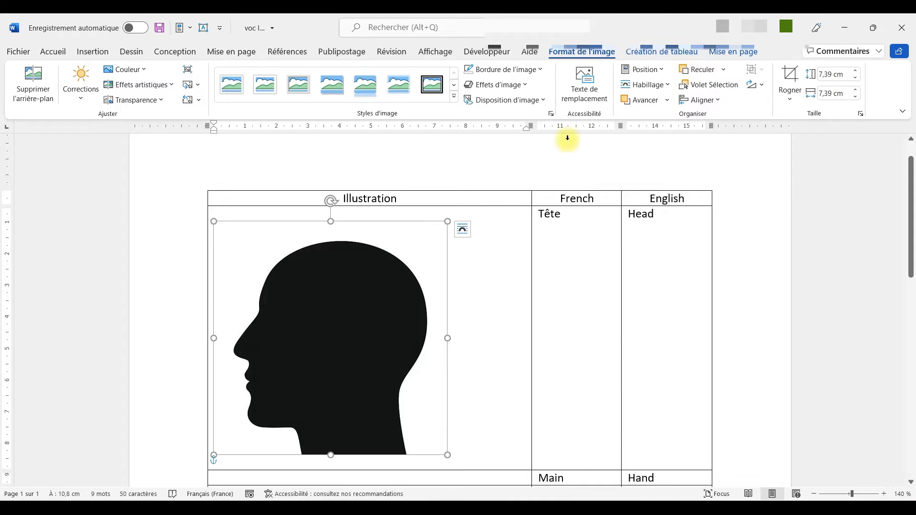
scroll(317, 293, down, 3)
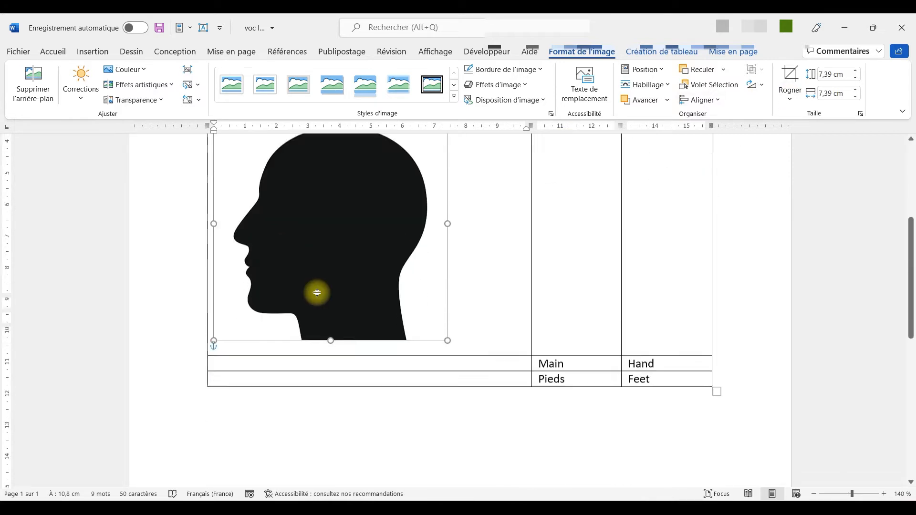
click(317, 315)
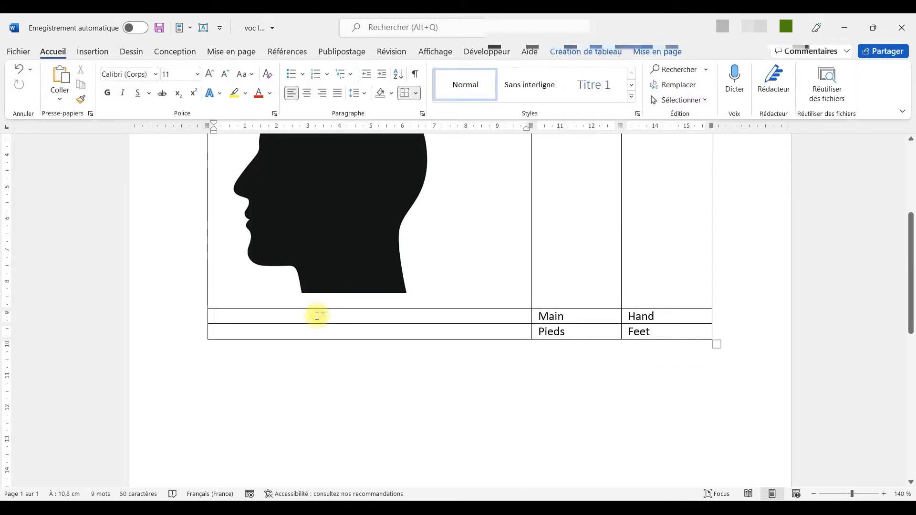
scroll(317, 314, up, 2)
click(316, 316)
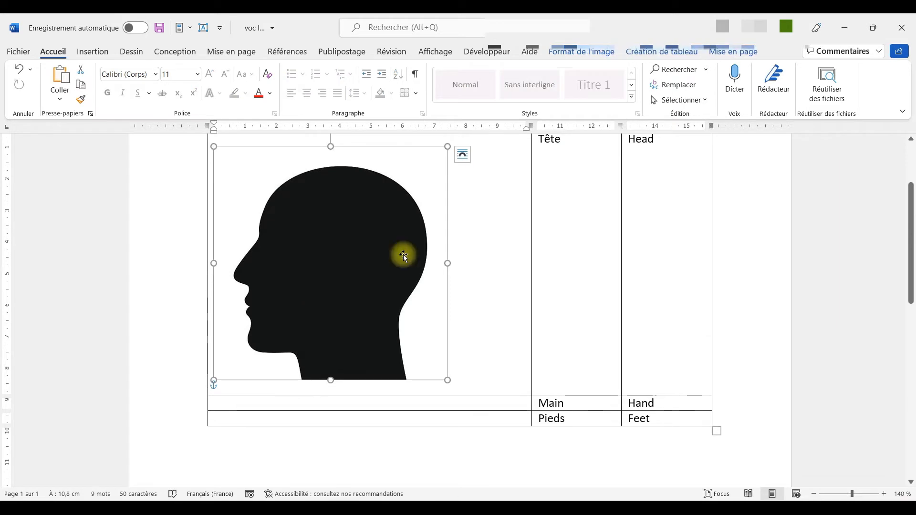
click(466, 148)
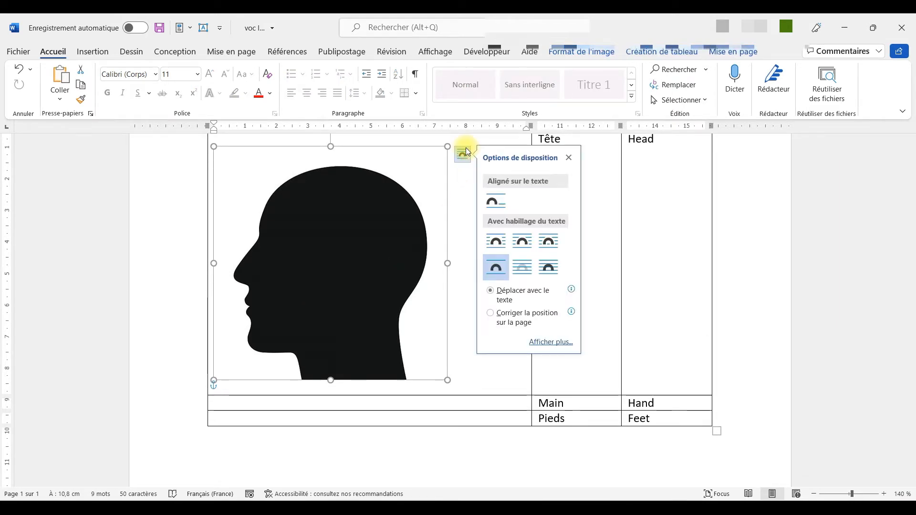
click(494, 197)
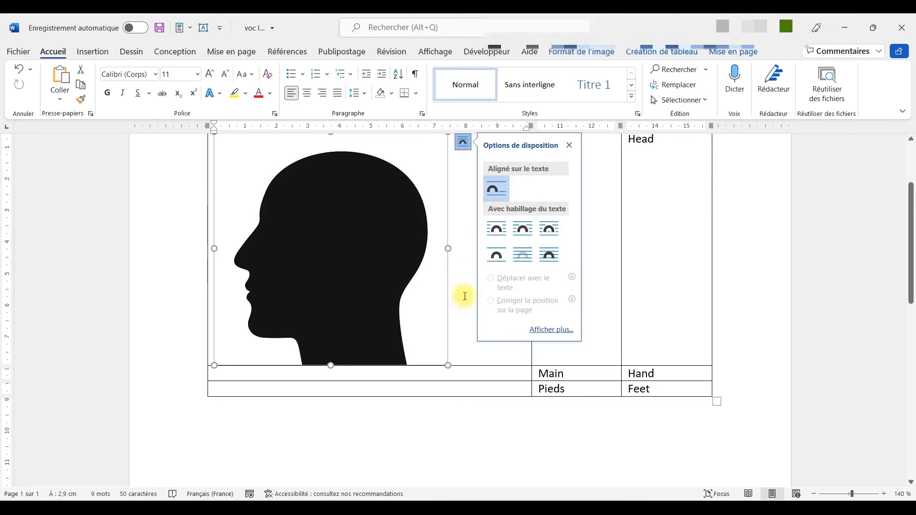
- Insert the "hand" picture from this device into the Illustration cell for Main and reduce it to 8.94 cm square
click(462, 368)
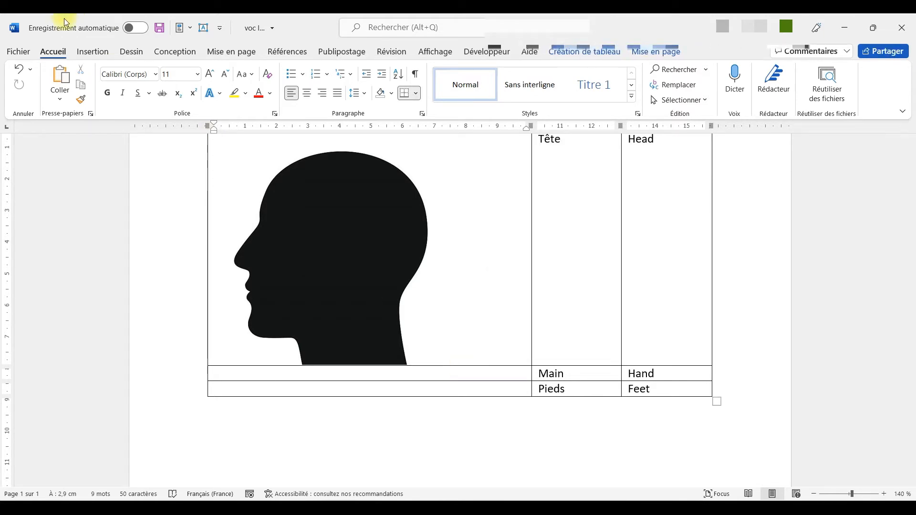
click(91, 51)
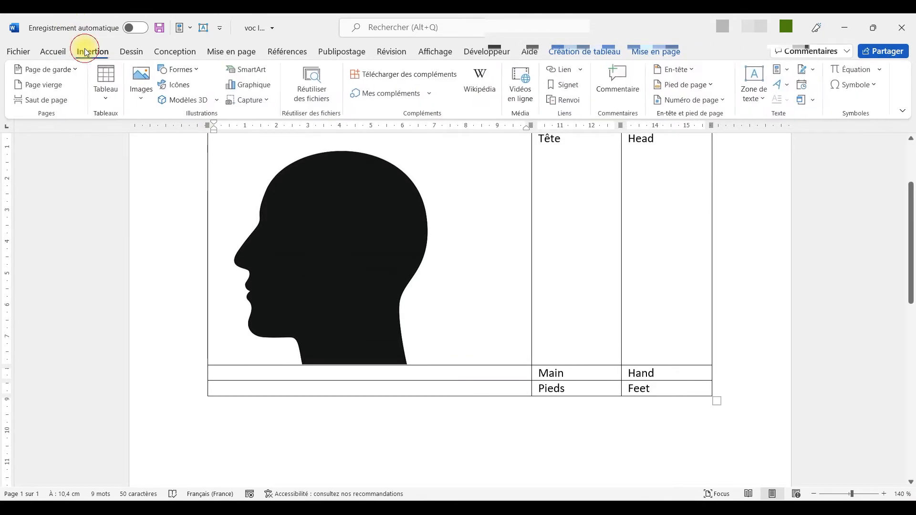
click(138, 101)
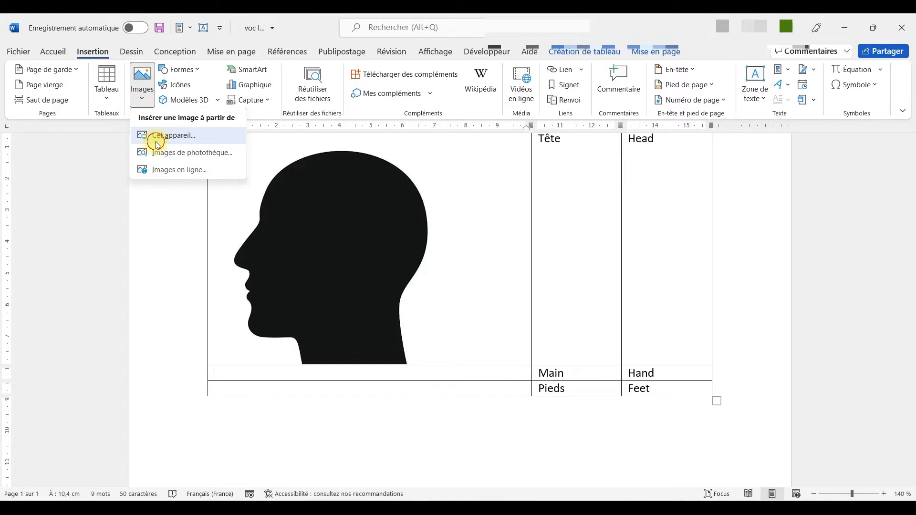
click(158, 143)
double_click(276, 125)
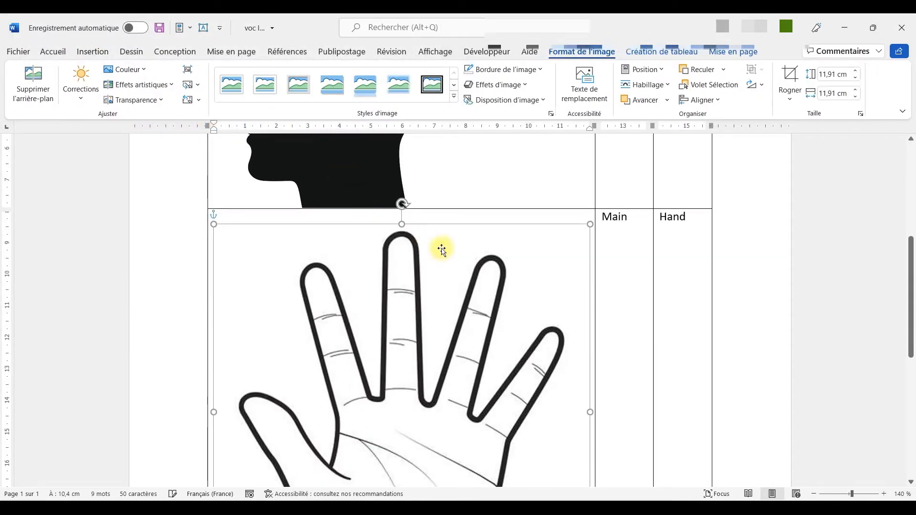
drag(590, 224, 448, 320)
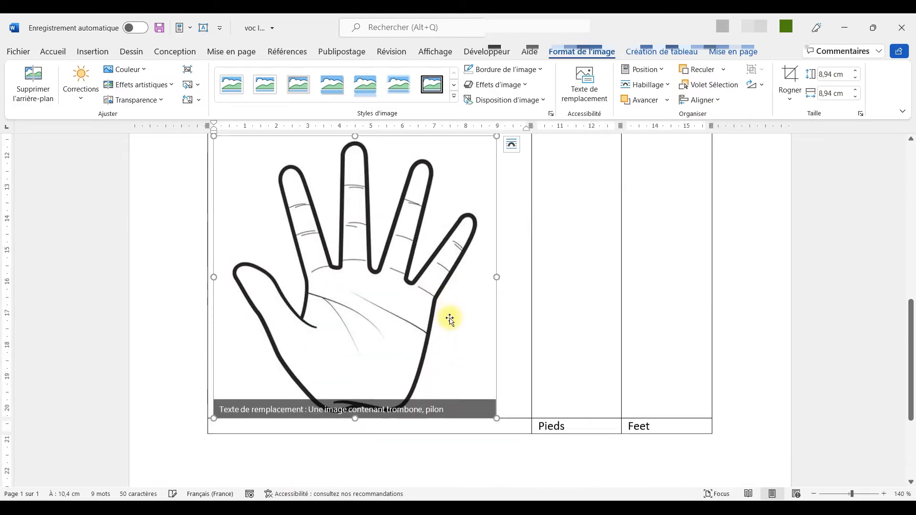
- Set the layout of the hand picture in the Main row to in line with text
click(516, 154)
click(355, 367)
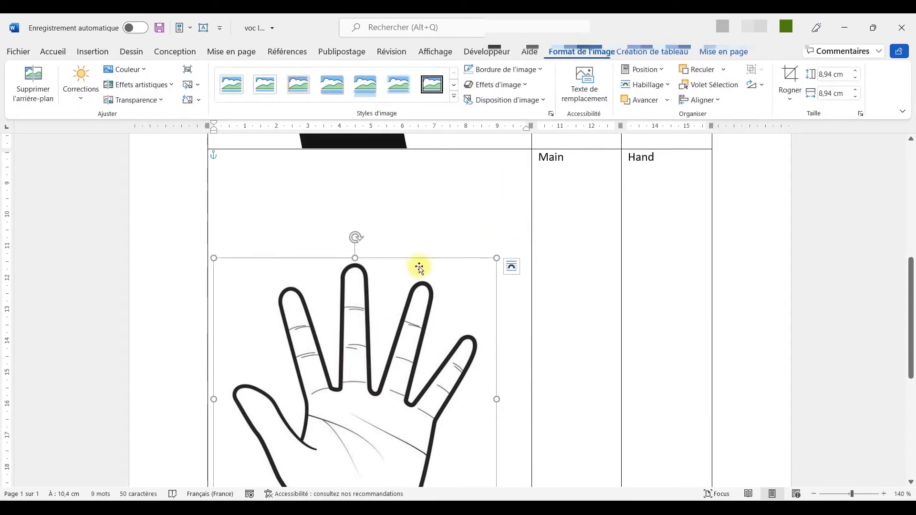
click(511, 270)
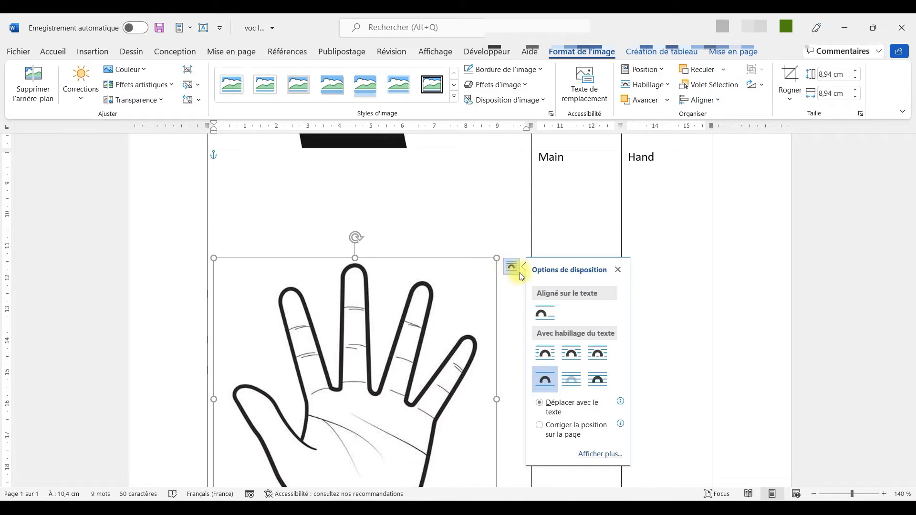
click(544, 304)
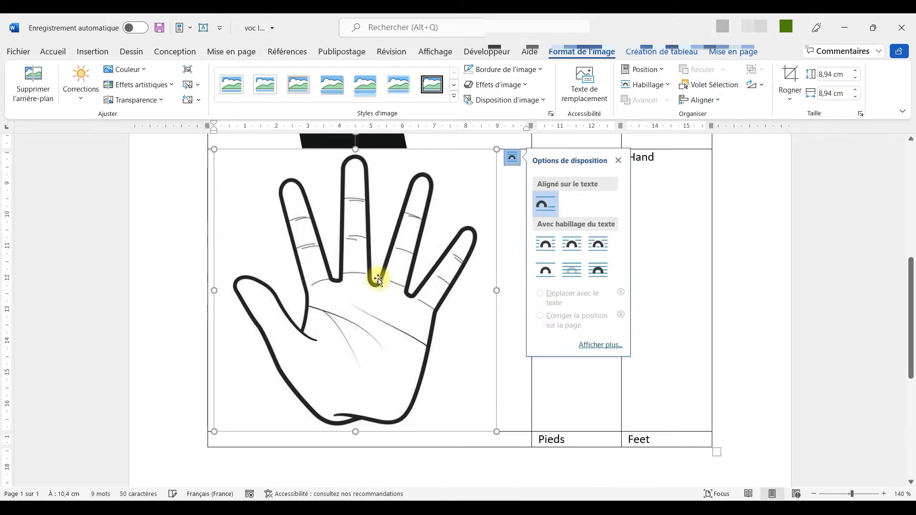
- Insert the "feet" picture with the two soles spread apart from this device into the Illustration cell for Pieds
click(333, 439)
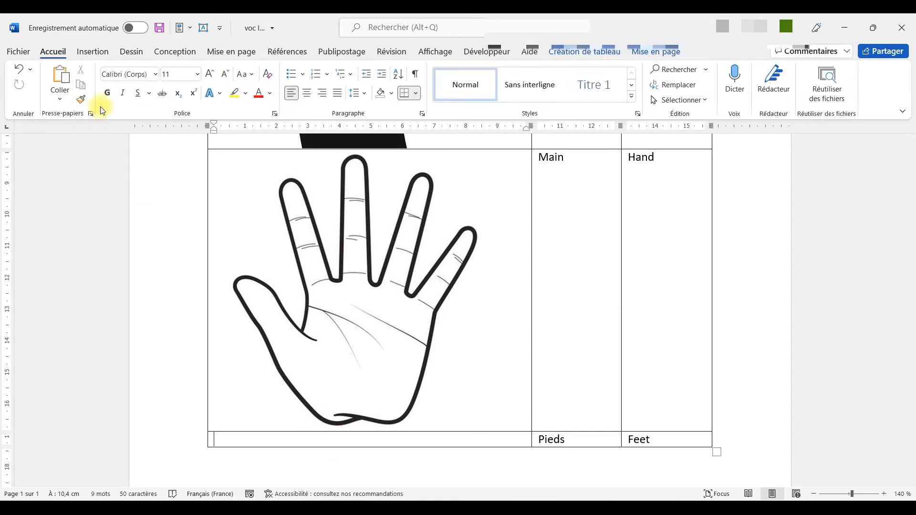
click(94, 51)
click(154, 101)
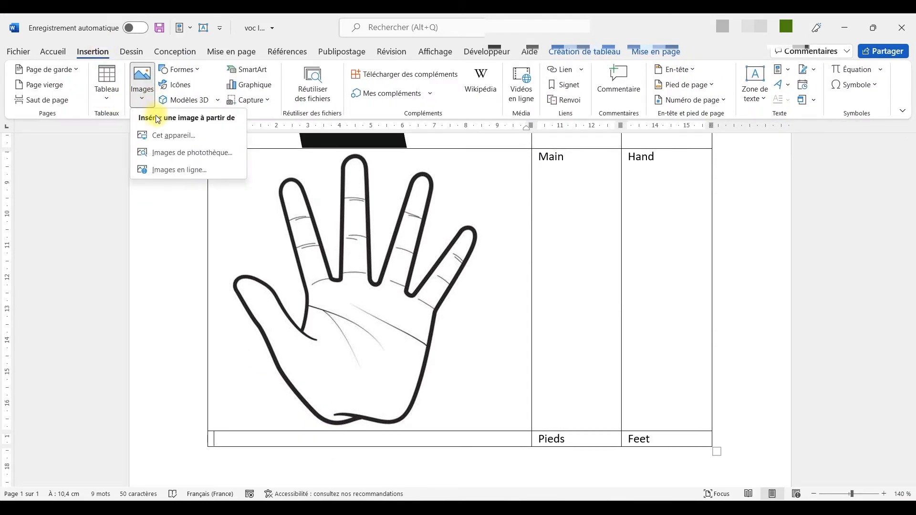
click(157, 137)
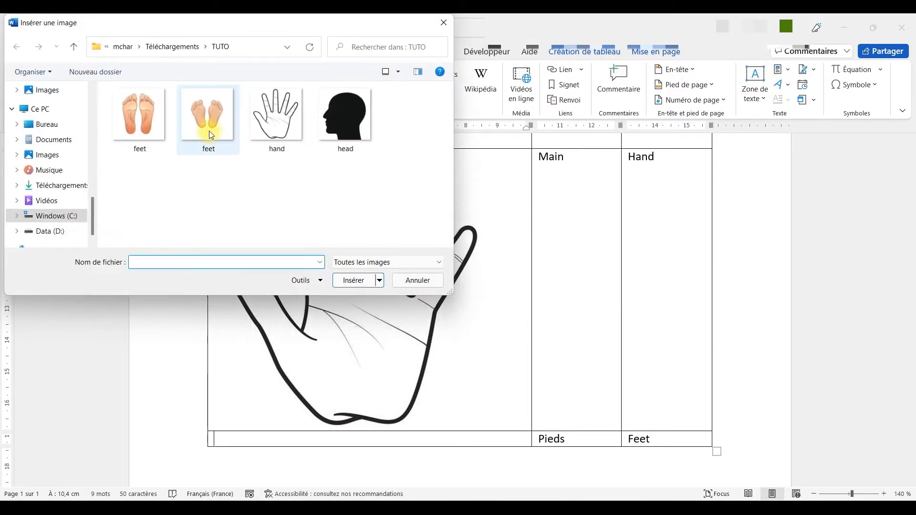
double_click(188, 128)
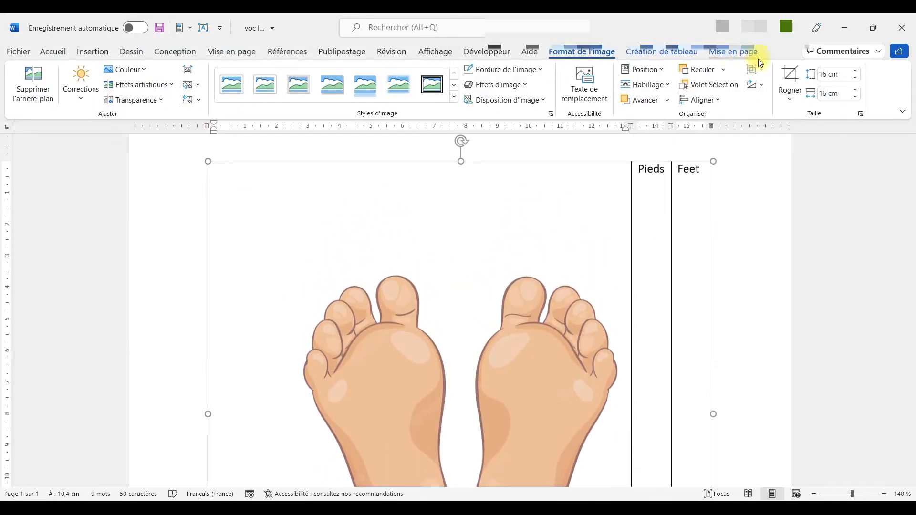
- Crop the blank margins around the feet picture, down to 9.18 cm high by 10.42 cm wide
click(789, 76)
drag(213, 164, 300, 270)
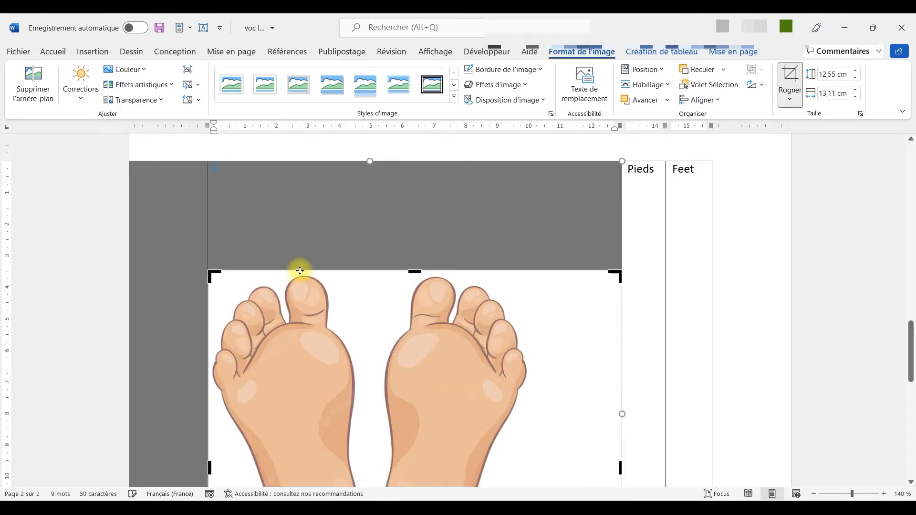
scroll(300, 271, down, 6)
scroll(300, 270, down, 1)
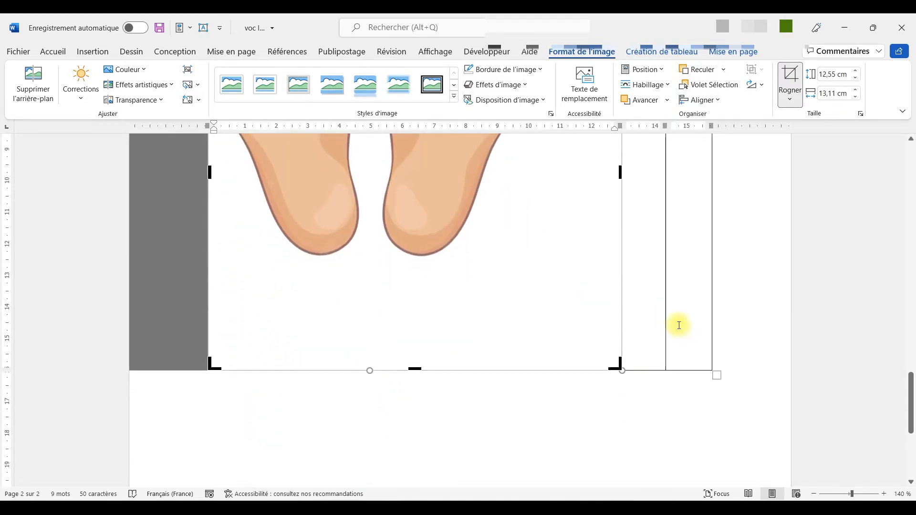
drag(619, 368, 568, 263)
scroll(568, 264, up, 7)
scroll(569, 264, down, 3)
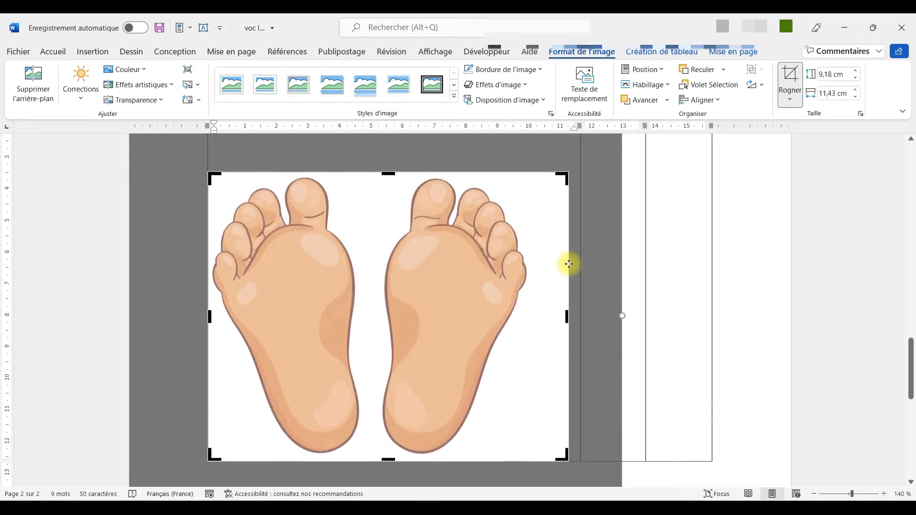
drag(567, 316, 536, 316)
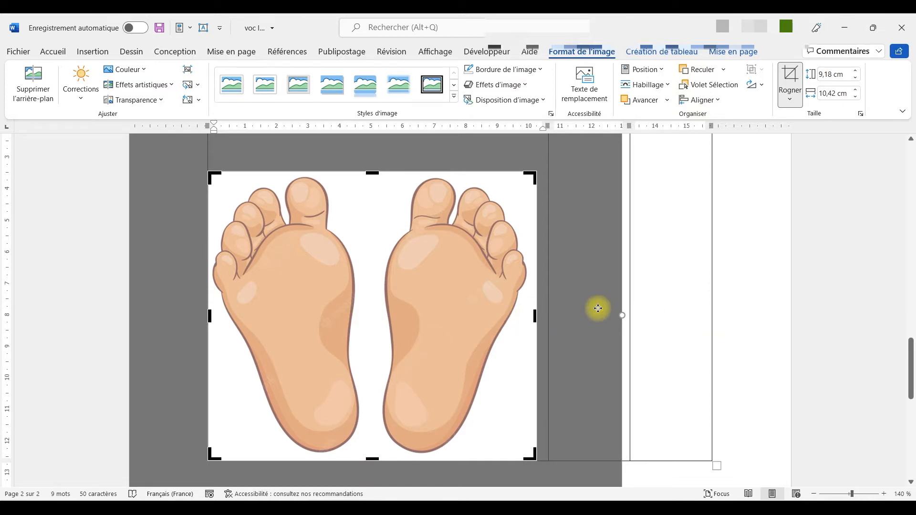
click(788, 75)
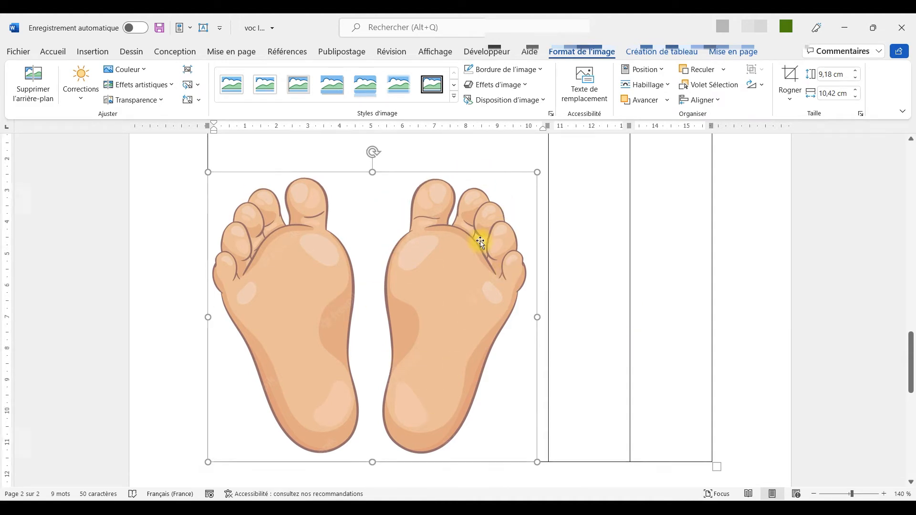
- Set the layout of the feet picture to in line with text and save the voc list document
scroll(481, 242, up, 10)
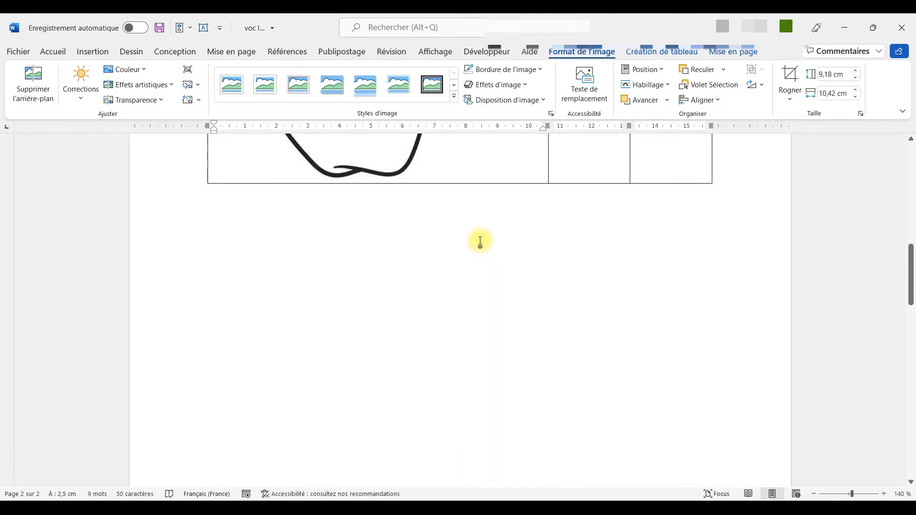
scroll(481, 243, up, 10)
scroll(481, 243, down, 6)
scroll(480, 243, down, 8)
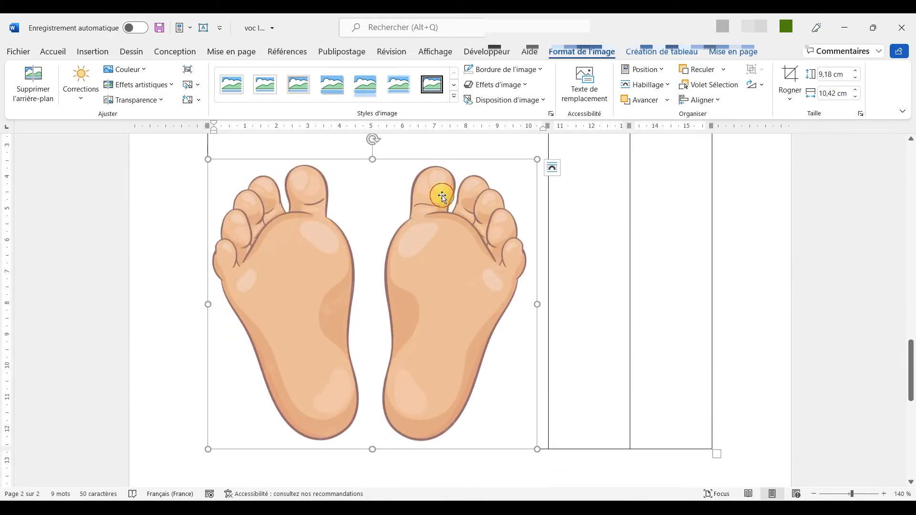
click(552, 168)
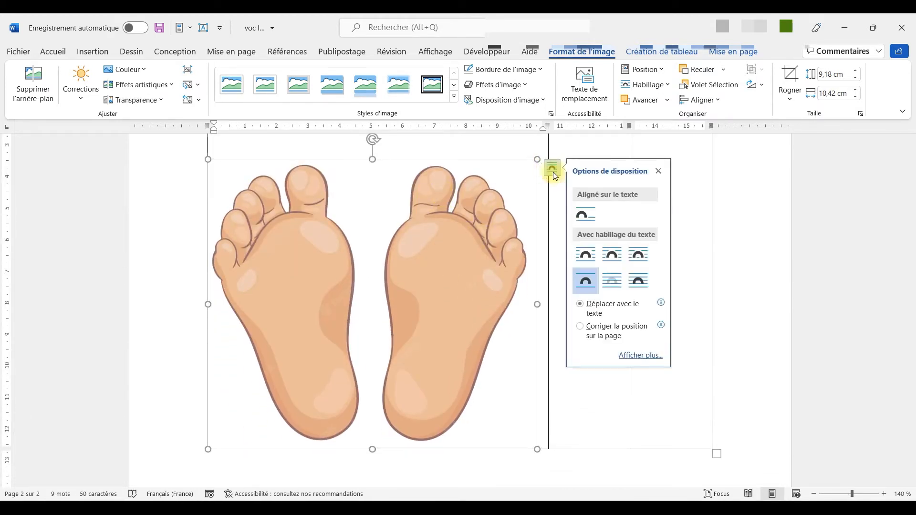
click(585, 211)
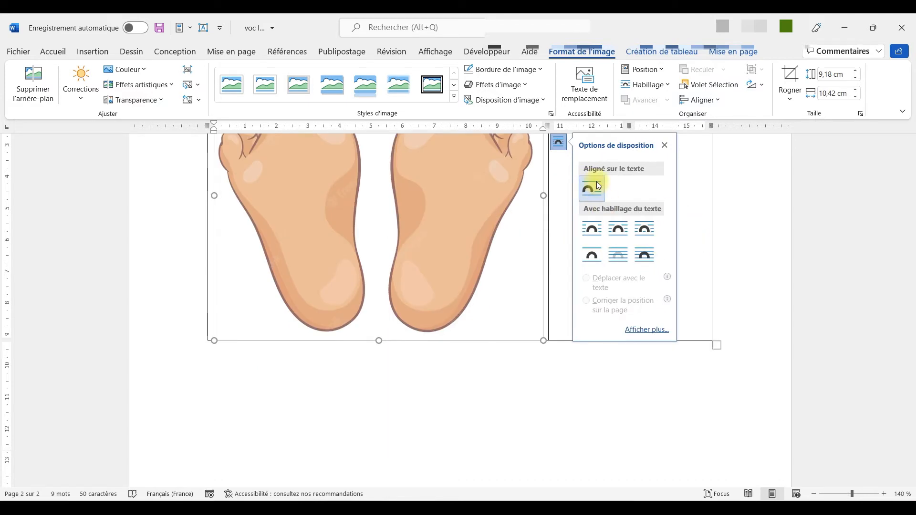
click(160, 29)
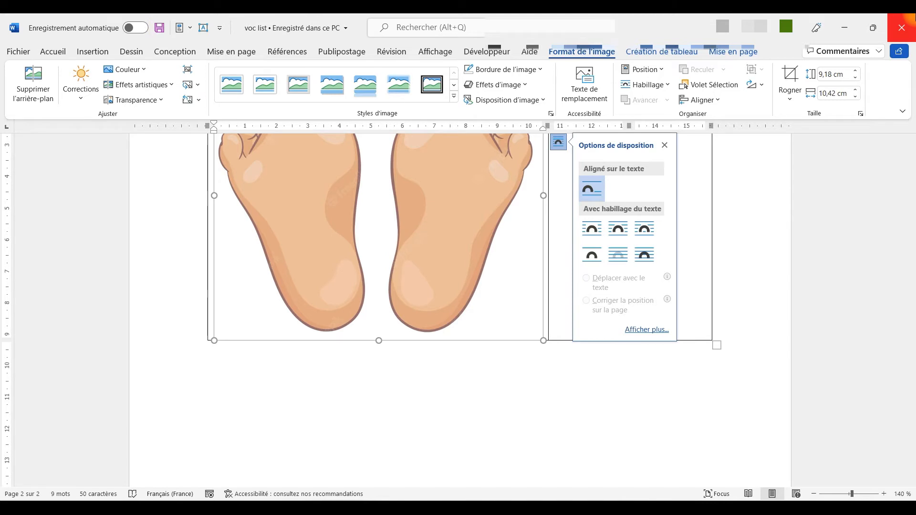
- Create a new blank document and set its page orientation to landscape (Paysage)
click(23, 50)
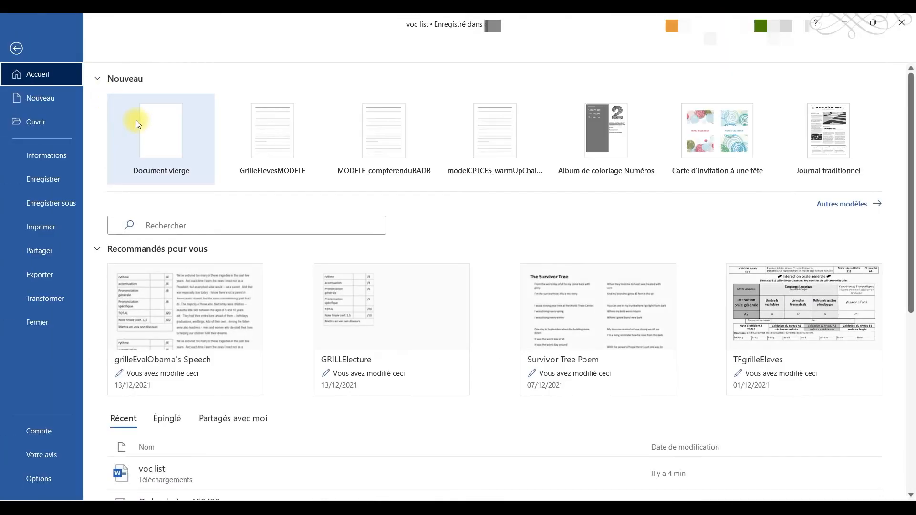
click(145, 126)
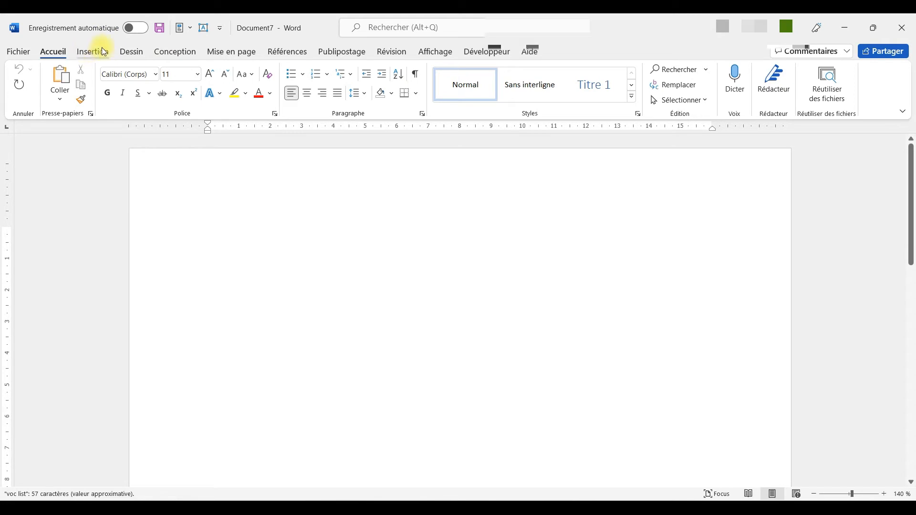
click(219, 51)
click(27, 102)
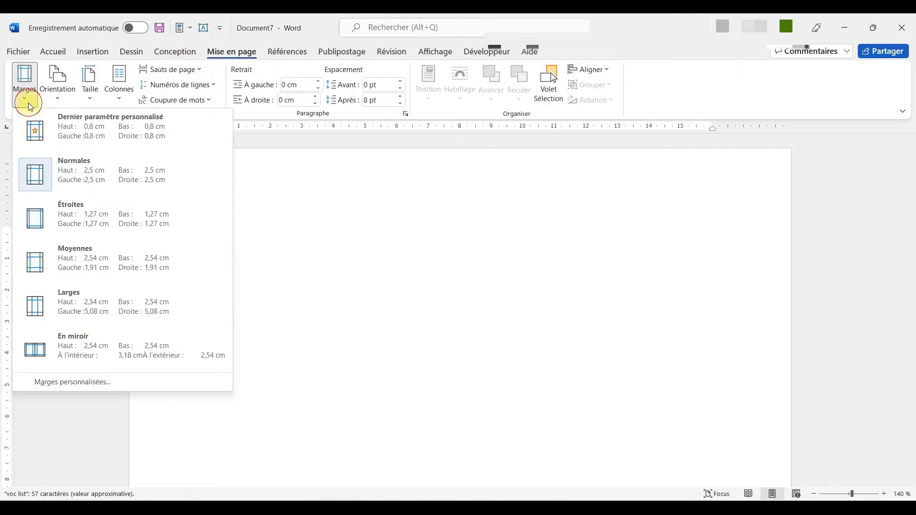
click(57, 88)
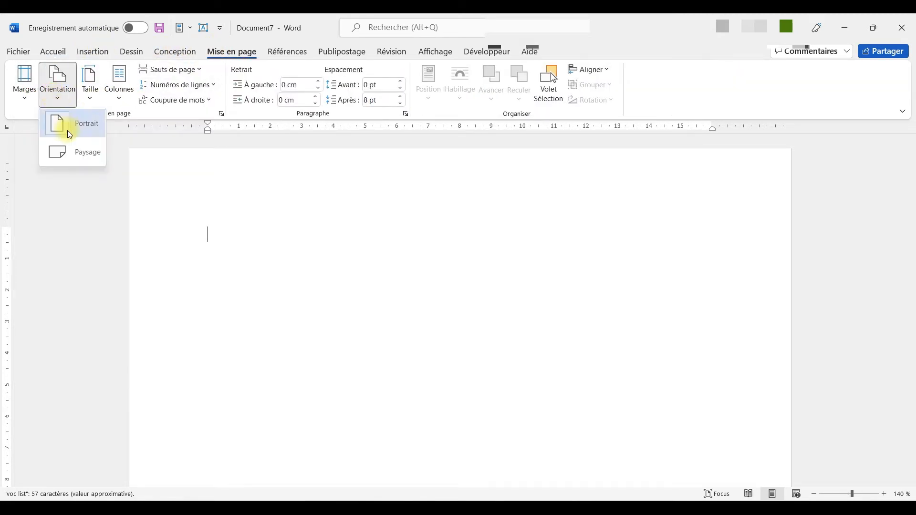
click(75, 149)
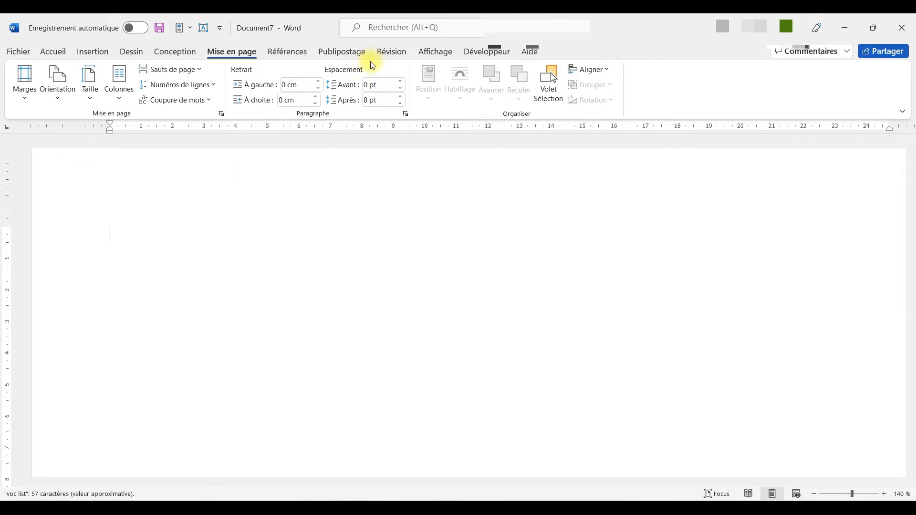
scroll(291, 248, down, 3)
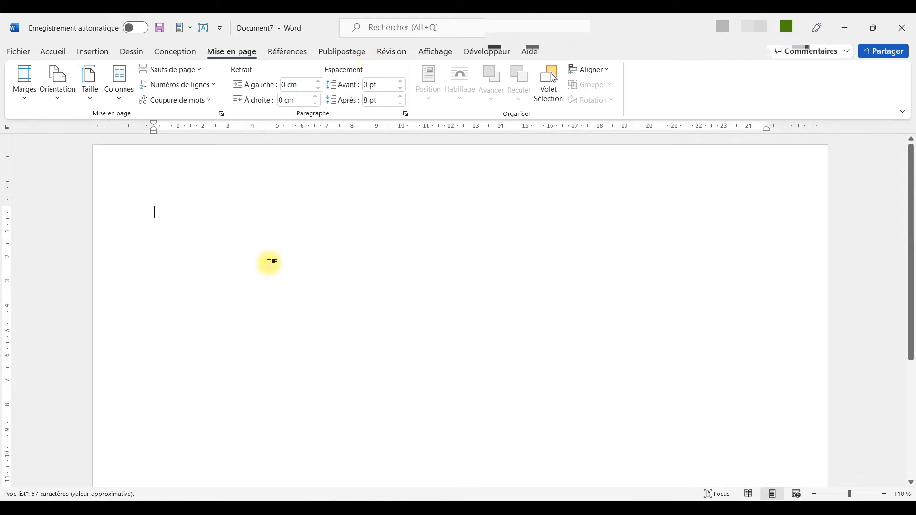
scroll(270, 263, down, 3)
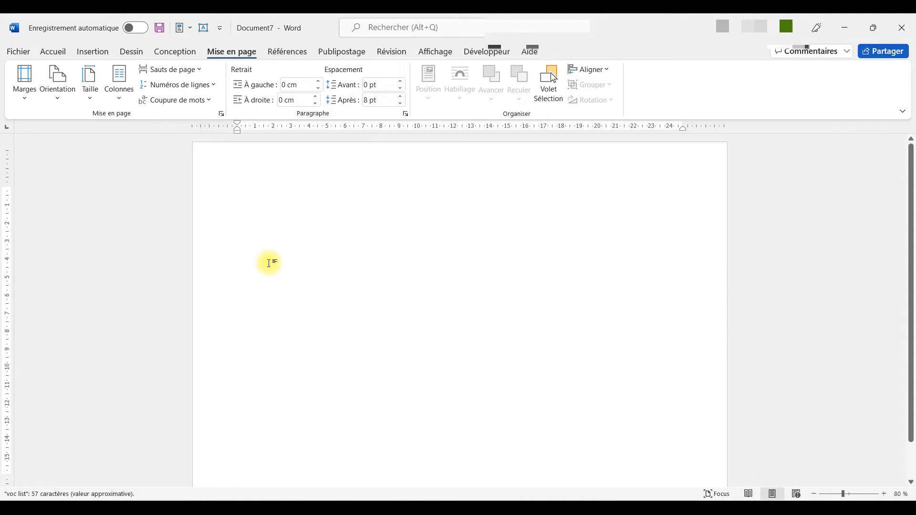
- Insert the card template picture with the black frame and two ovals from this device into the landscape document
scroll(270, 264, down, 4)
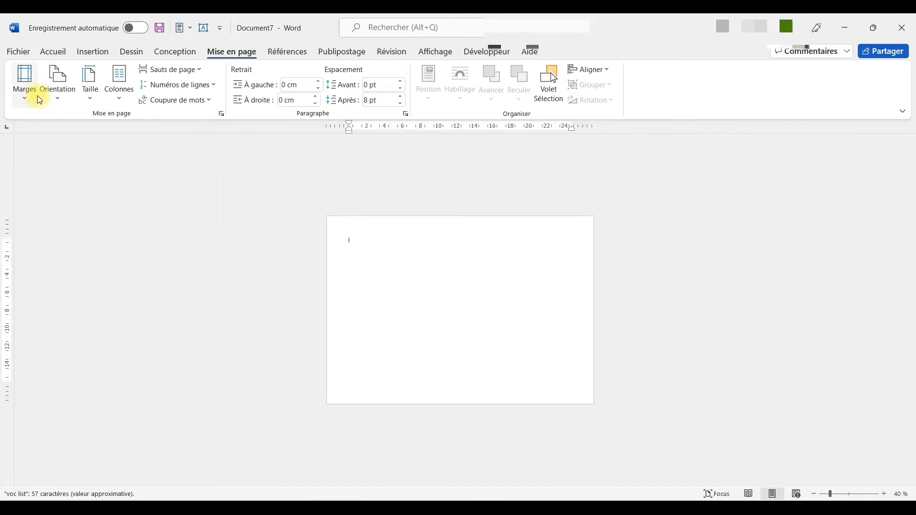
click(86, 52)
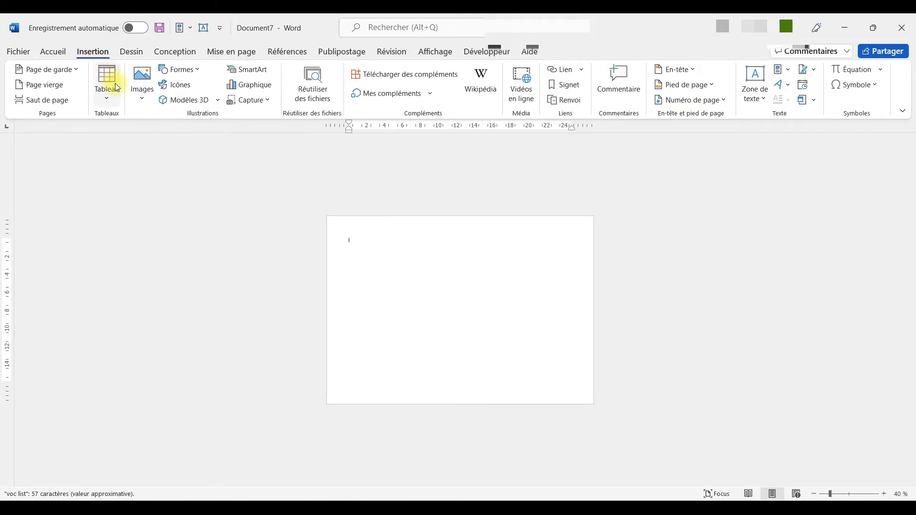
click(144, 93)
click(176, 135)
click(185, 52)
double_click(143, 128)
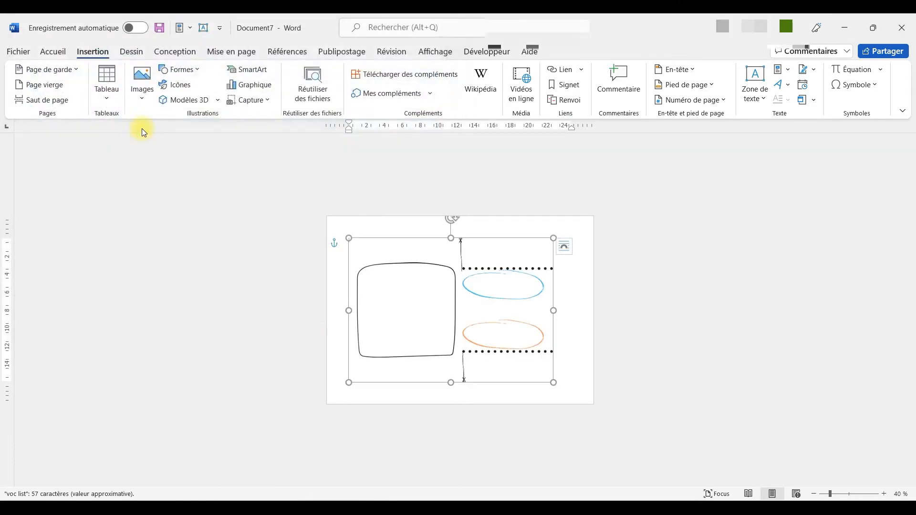
- Set the text wrapping of the card template picture to behind the text so that it can be moved freely
drag(499, 300, 511, 239)
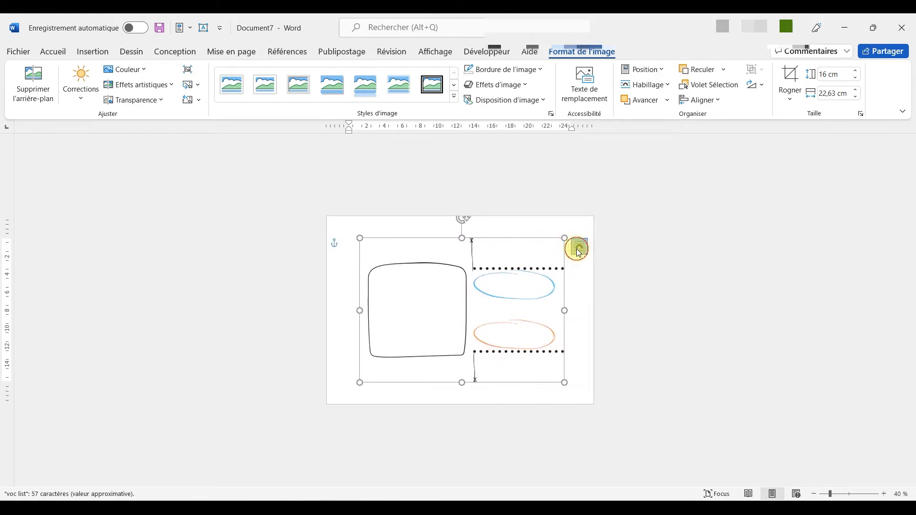
click(579, 248)
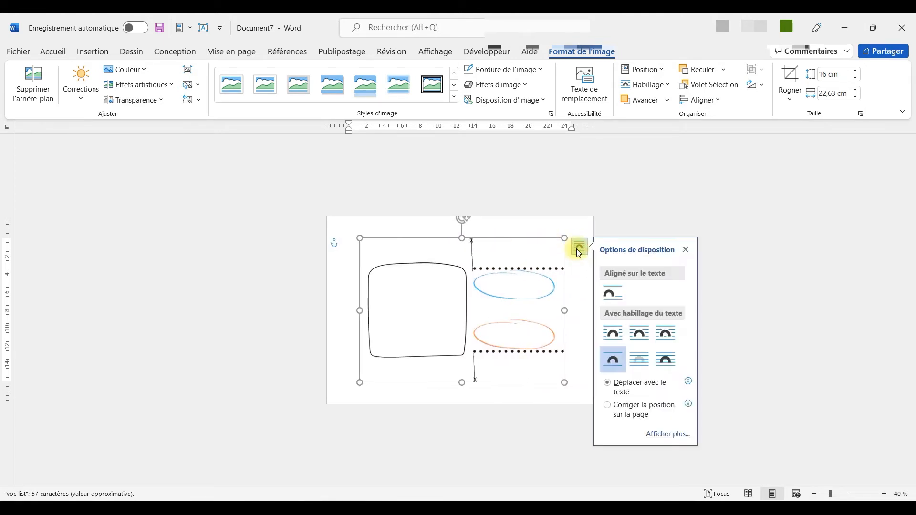
click(645, 361)
- Move the template picture to the page's upper-left corner and enlarge it to about 20.2 cm high by 28.58 cm wide
drag(485, 302, 455, 285)
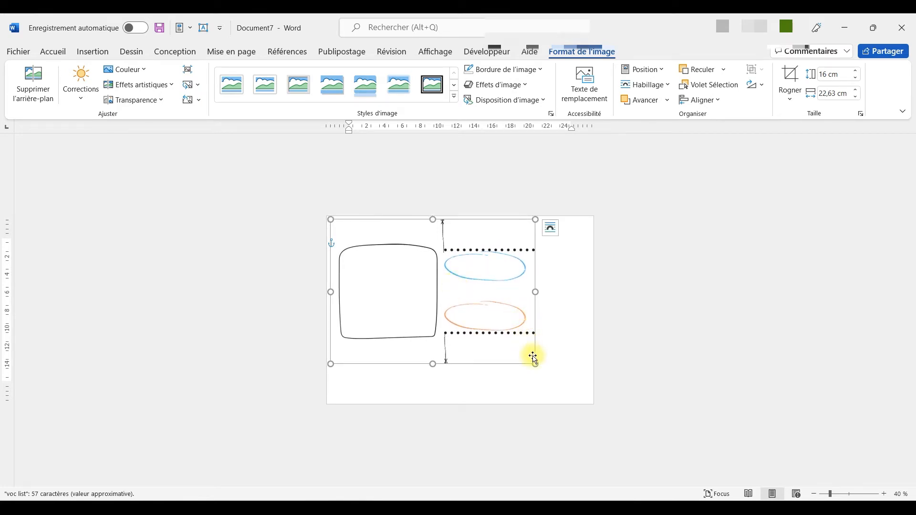
drag(535, 362, 590, 378)
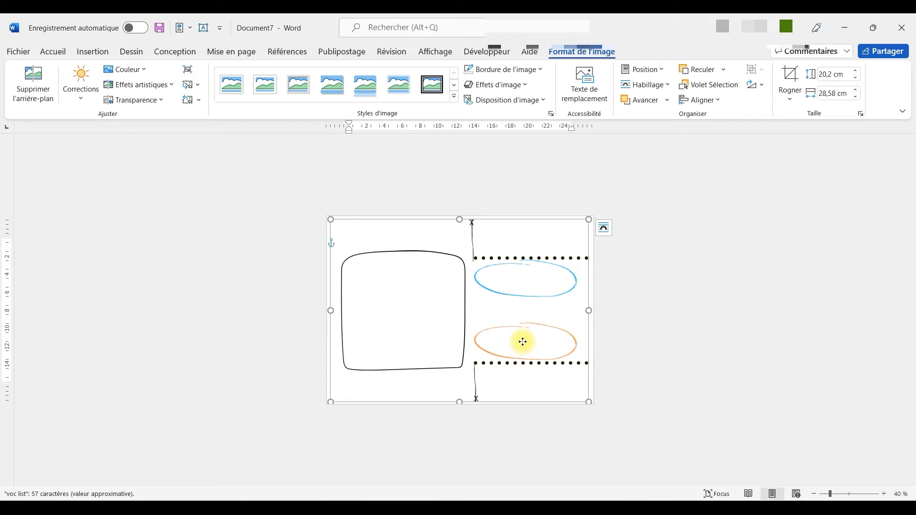
click(651, 346)
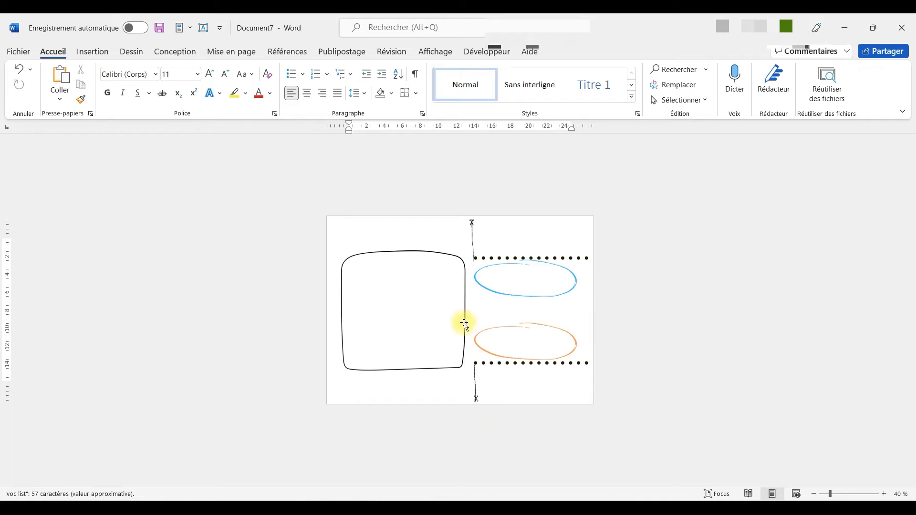
click(413, 310)
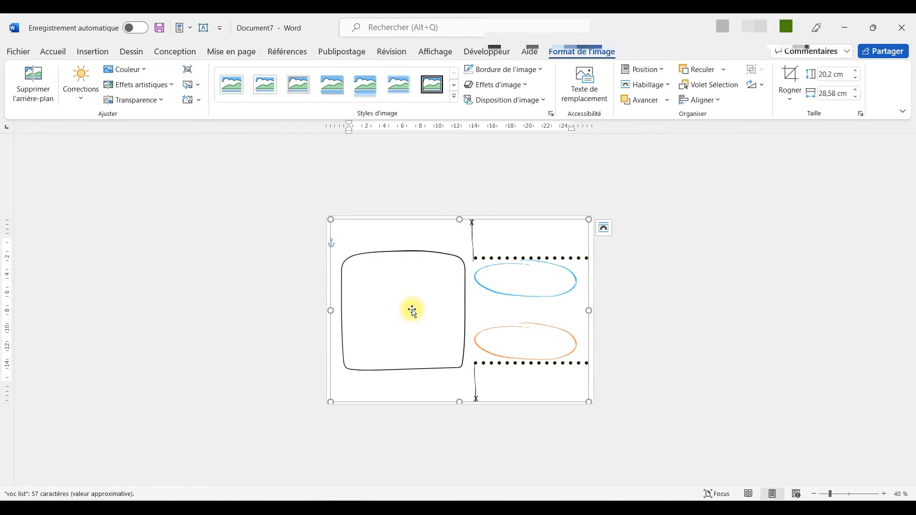
click(622, 304)
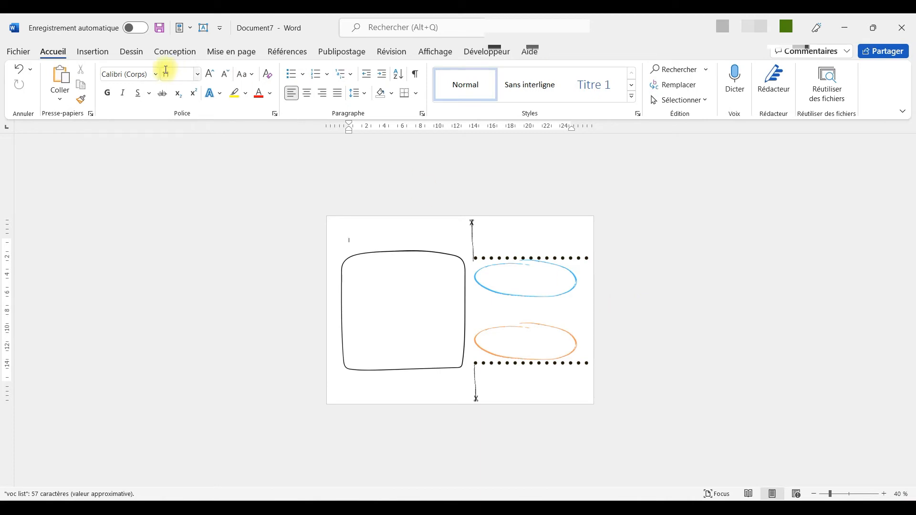
- Draw a text box about 11.59 cm high by 12.49 cm wide inside the template's black frame
click(96, 56)
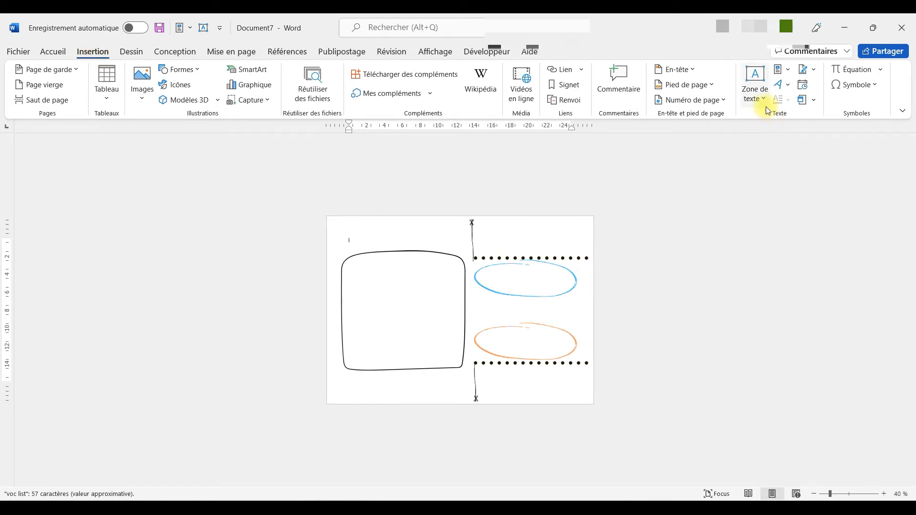
click(757, 97)
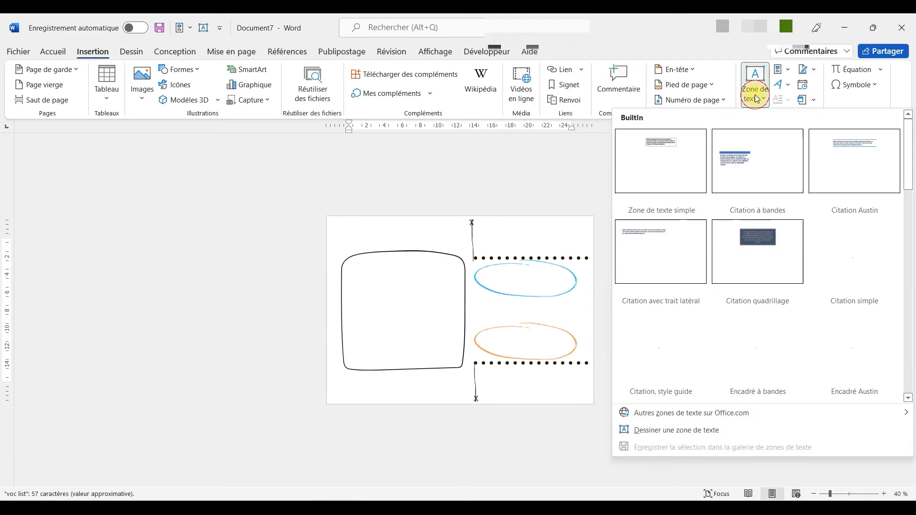
click(651, 434)
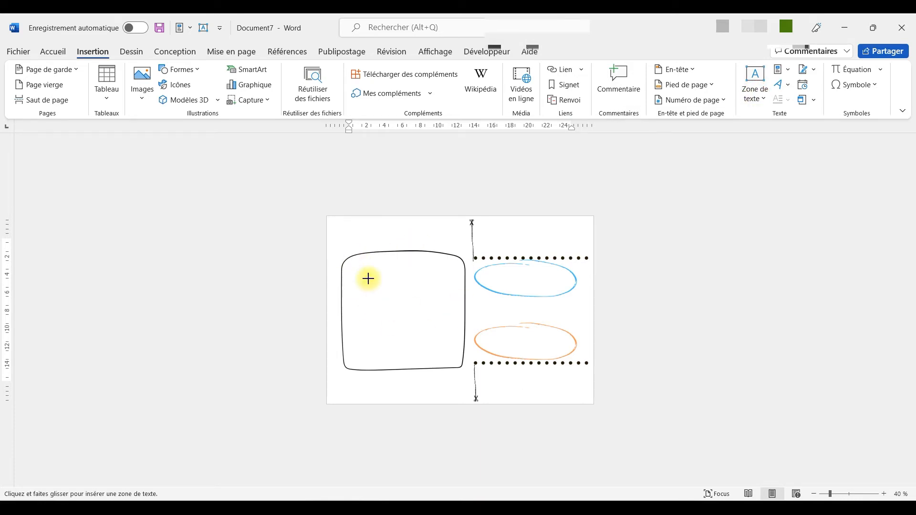
drag(349, 261, 461, 365)
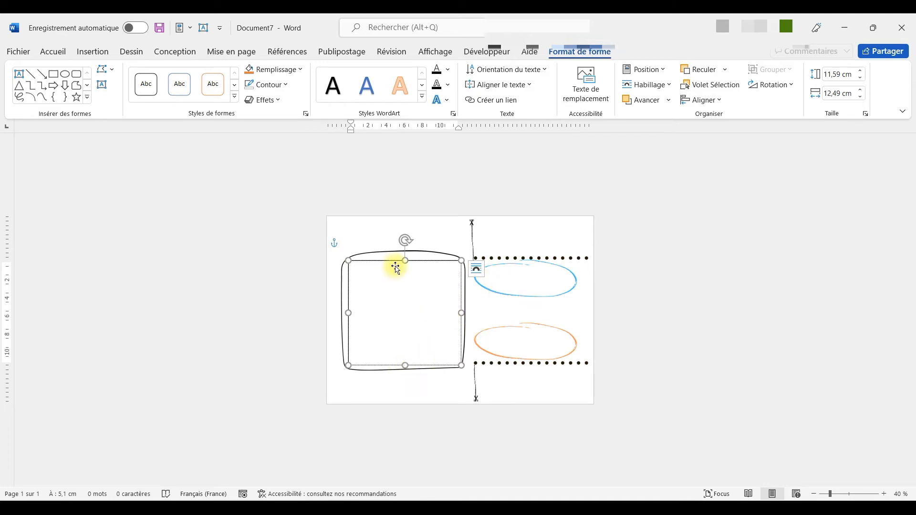
- Use the existing vocabulary list document in the Téléchargements folder as the mail merge data source
click(99, 50)
click(329, 52)
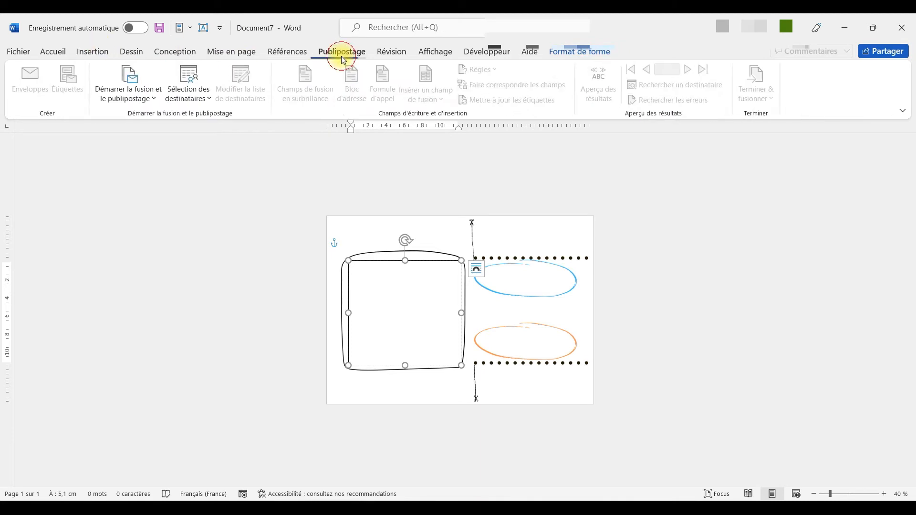
click(207, 98)
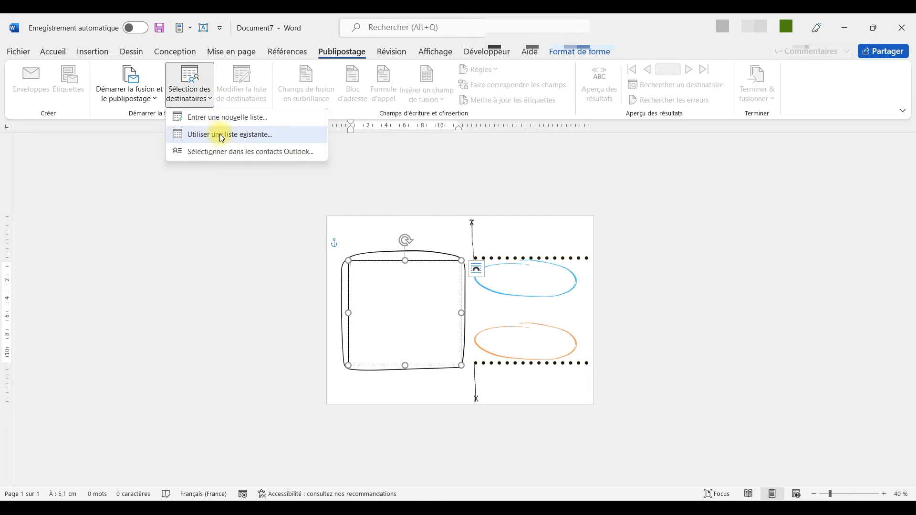
click(235, 136)
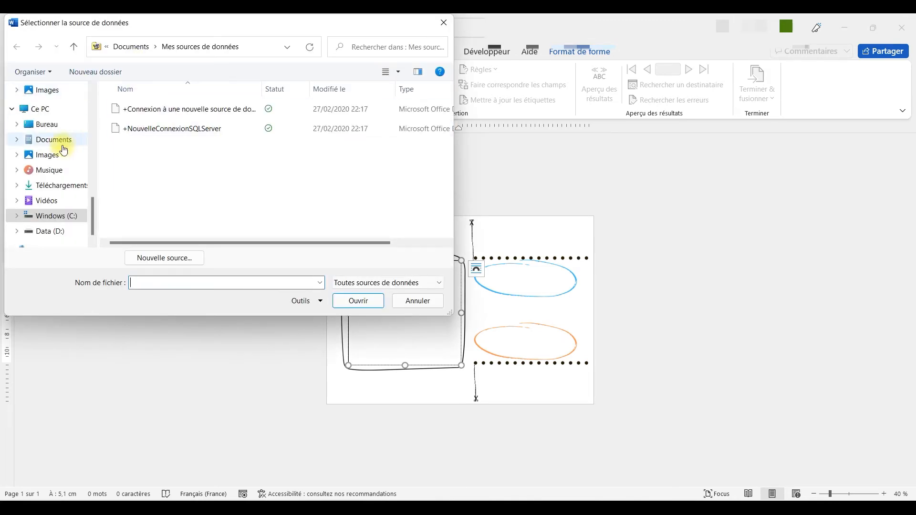
click(64, 185)
double_click(127, 125)
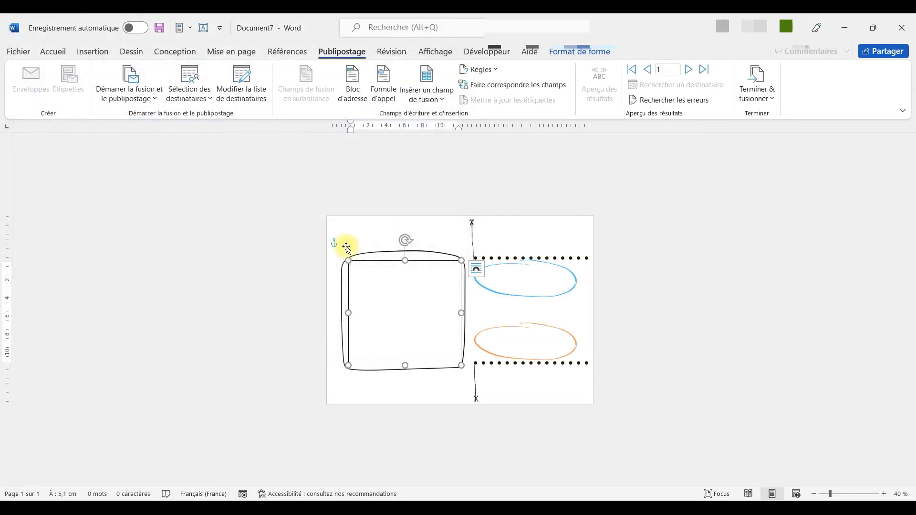
- Insert the Illustration merge field in the text box and centre it both vertically (Milieu) and horizontally
click(433, 106)
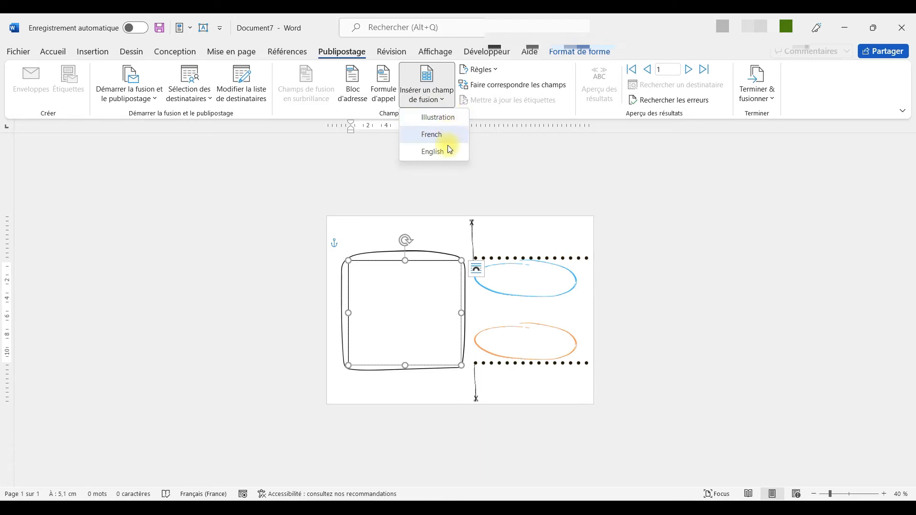
click(446, 117)
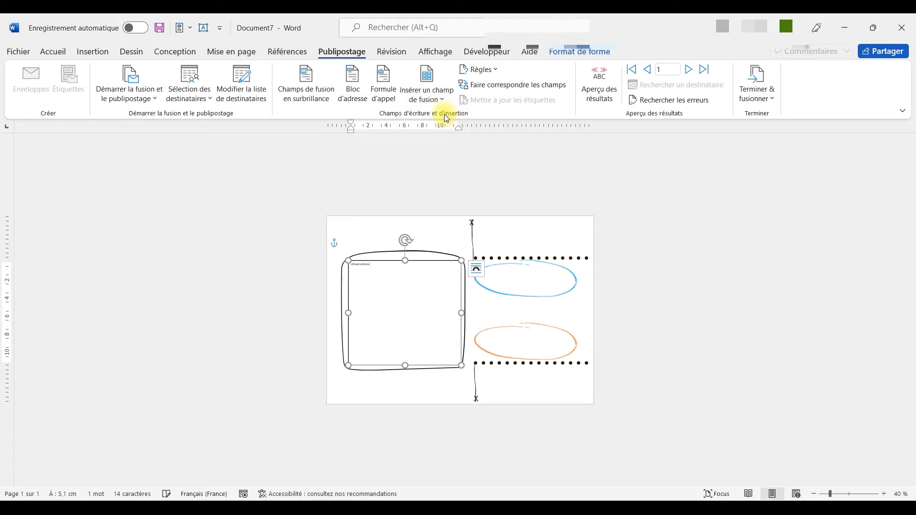
scroll(570, 251, up, 3)
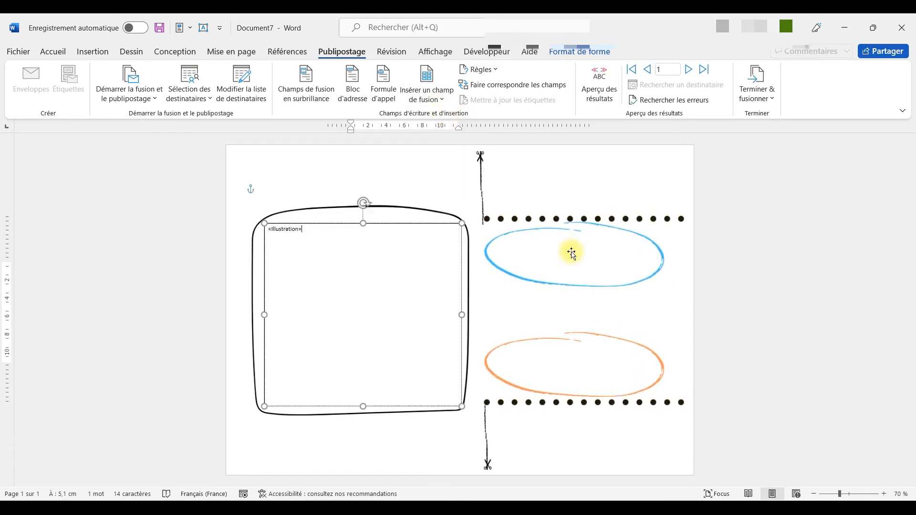
click(569, 52)
click(491, 85)
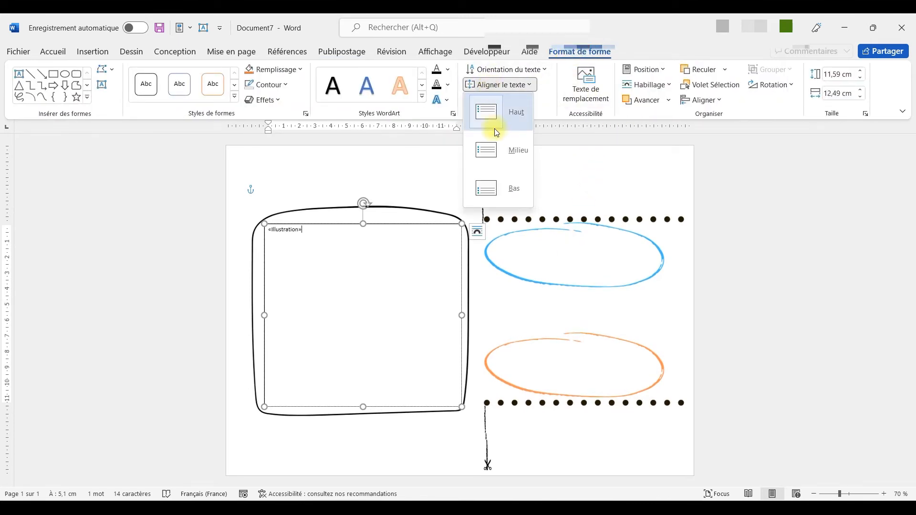
click(496, 145)
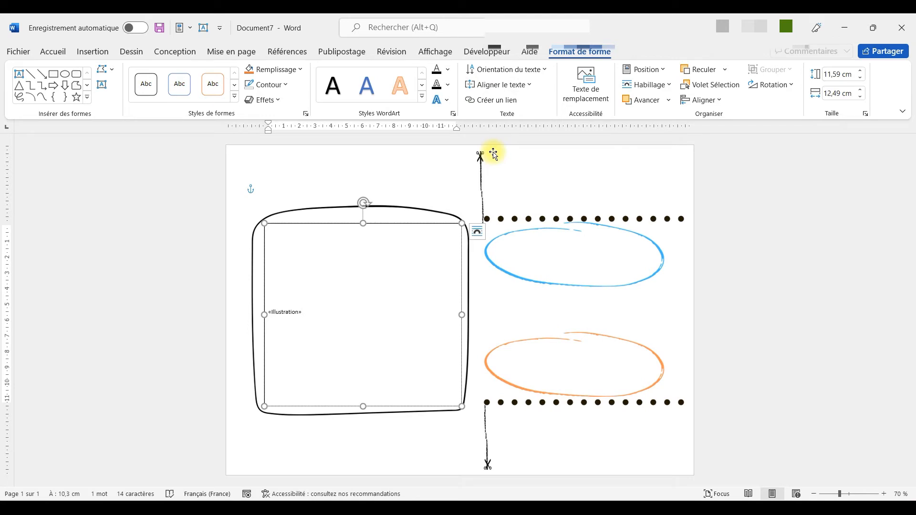
click(54, 52)
click(309, 93)
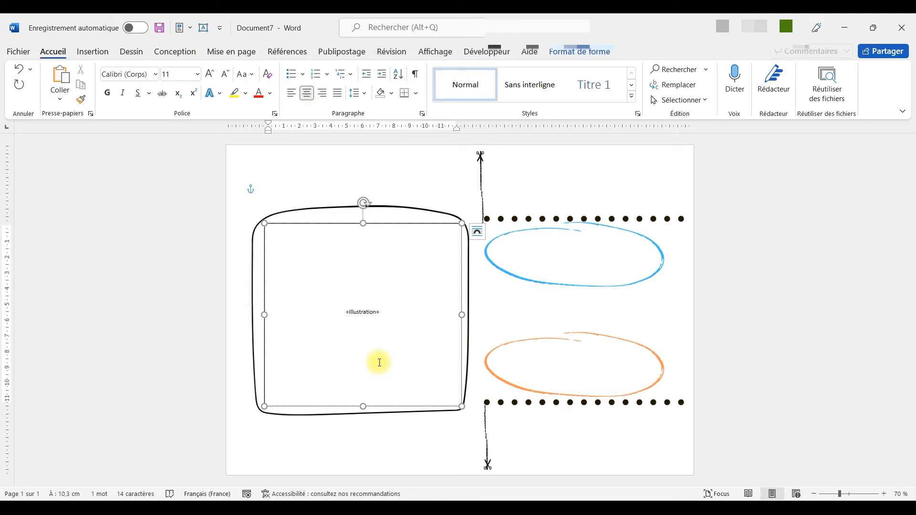
- Duplicate the Illustration text box, place the copy inside the blue oval and shrink it to fit there
click(464, 274)
key(ctrl+c)
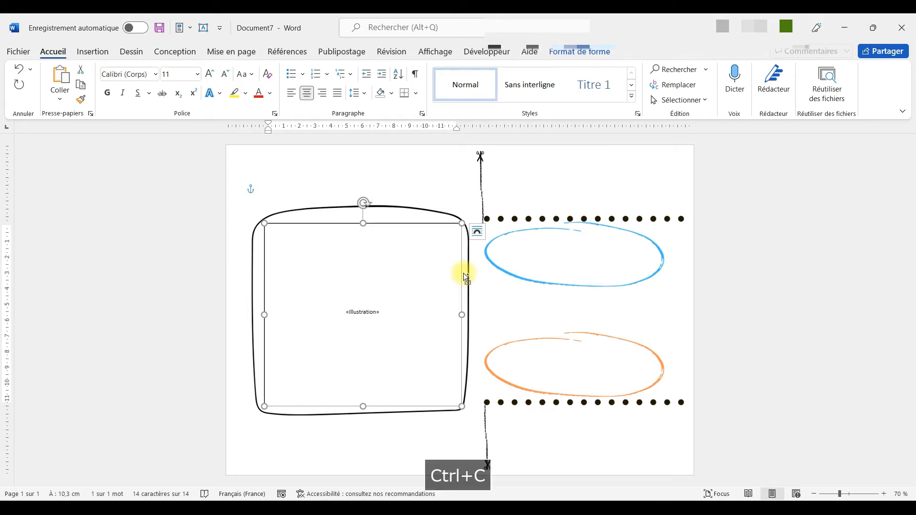
key(ctrl+v)
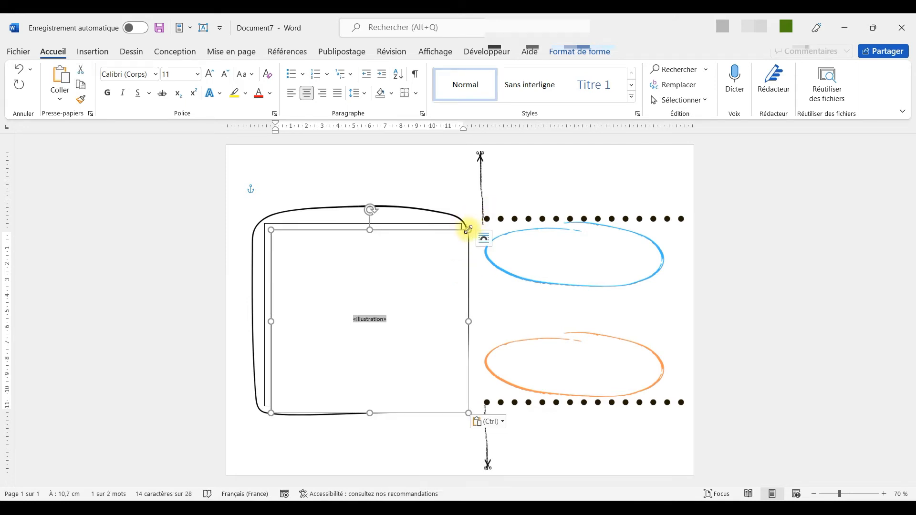
drag(370, 231, 610, 242)
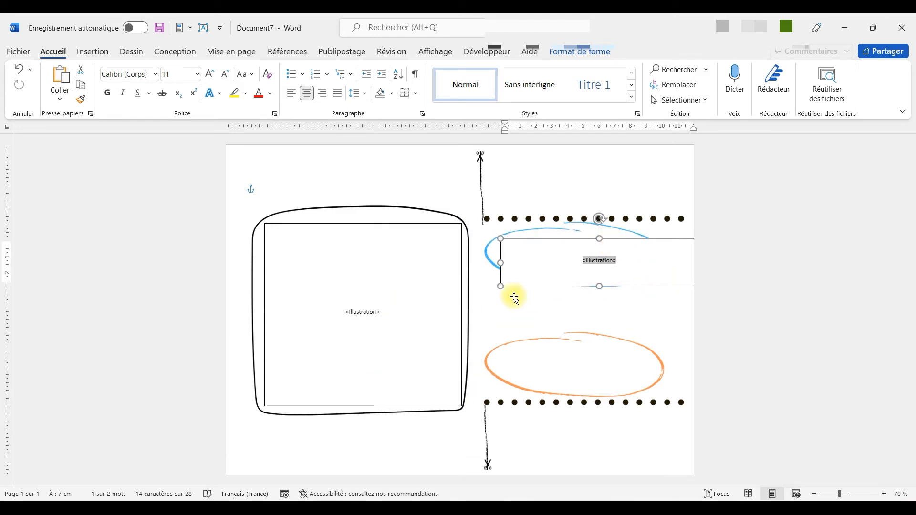
drag(499, 286, 515, 269)
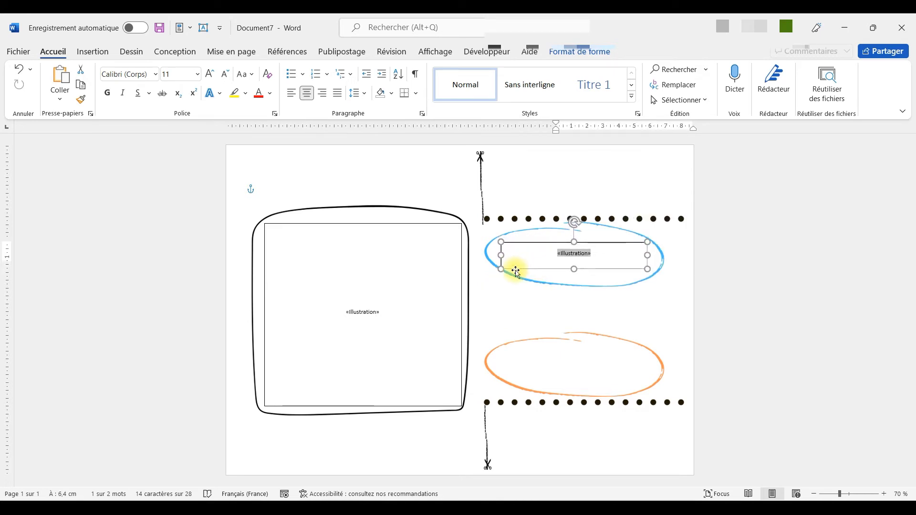
click(659, 319)
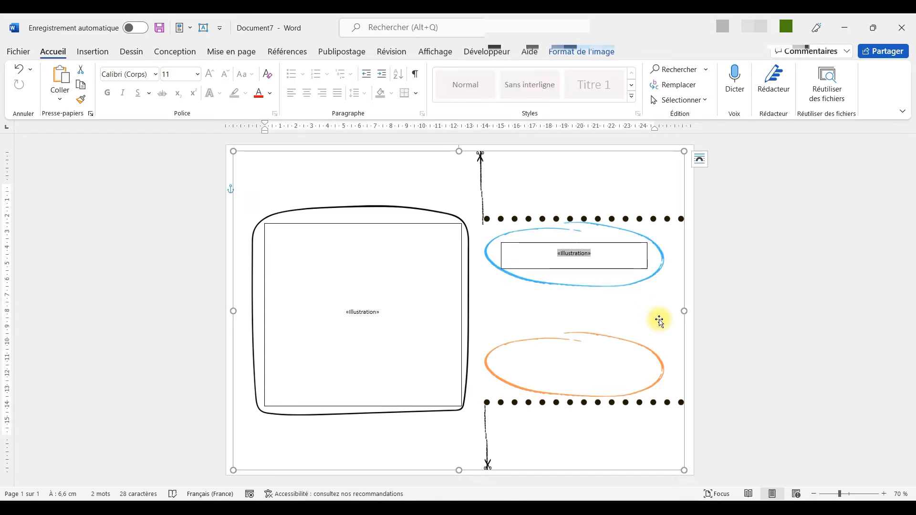
click(622, 268)
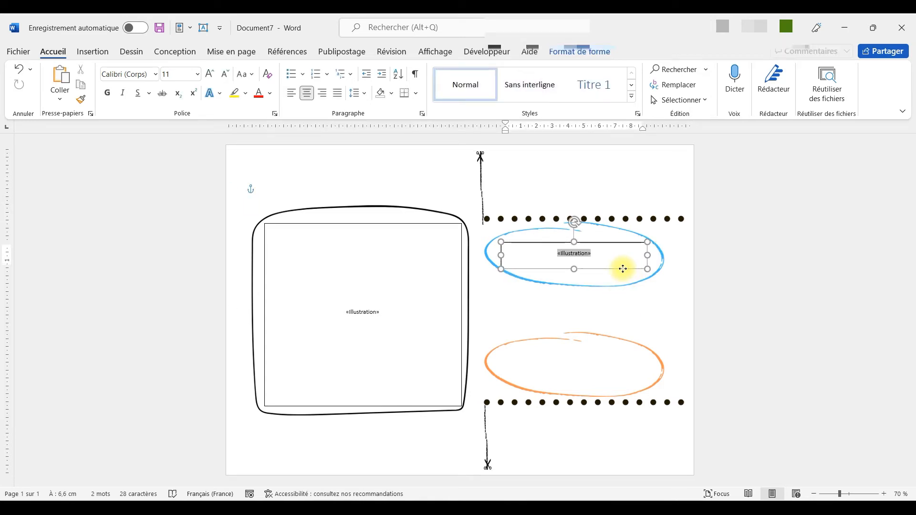
- Remove the outline (Sans contour) of the large Illustration text box inside the black frame
click(432, 227)
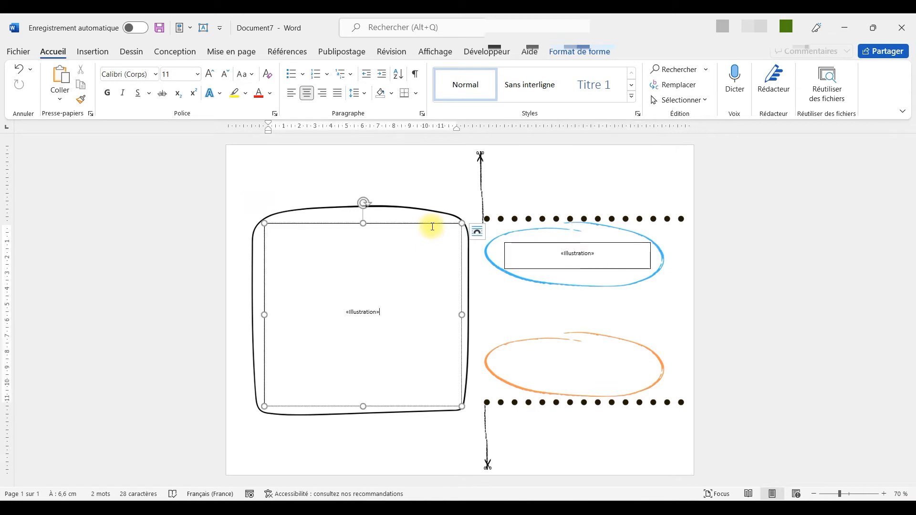
click(433, 227)
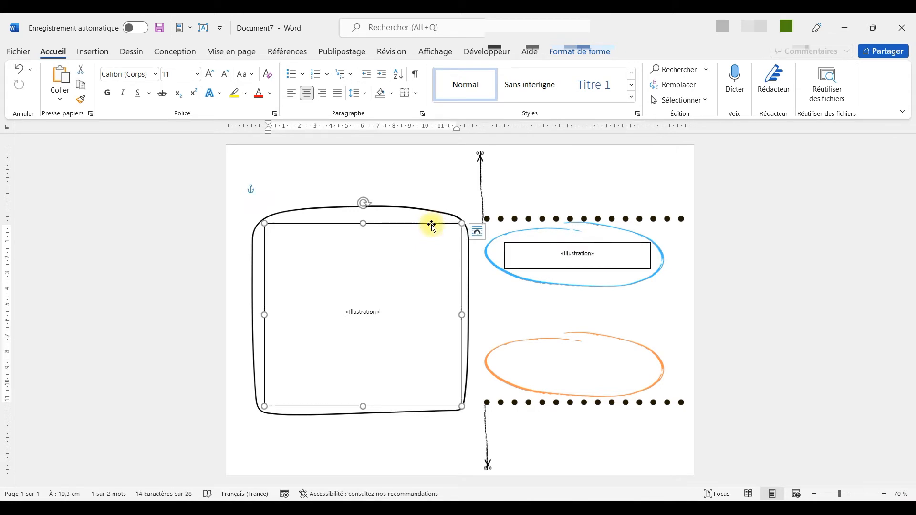
click(575, 52)
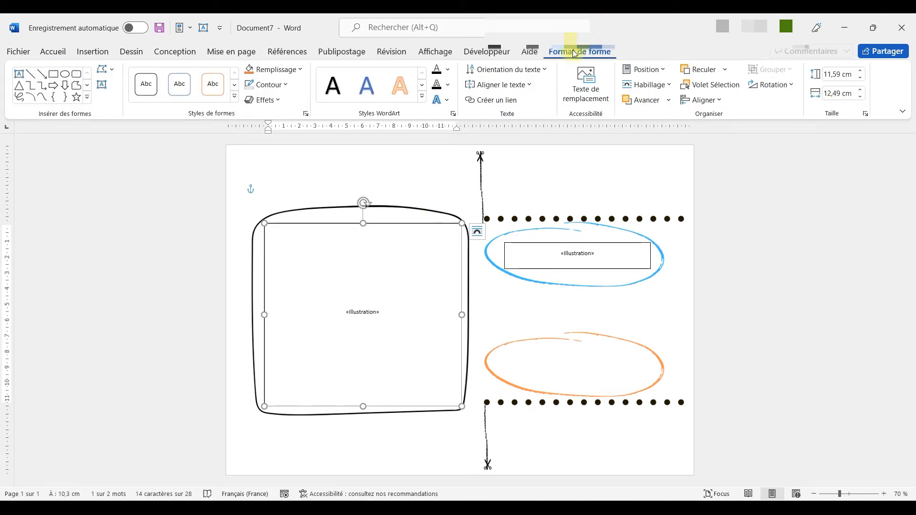
click(283, 85)
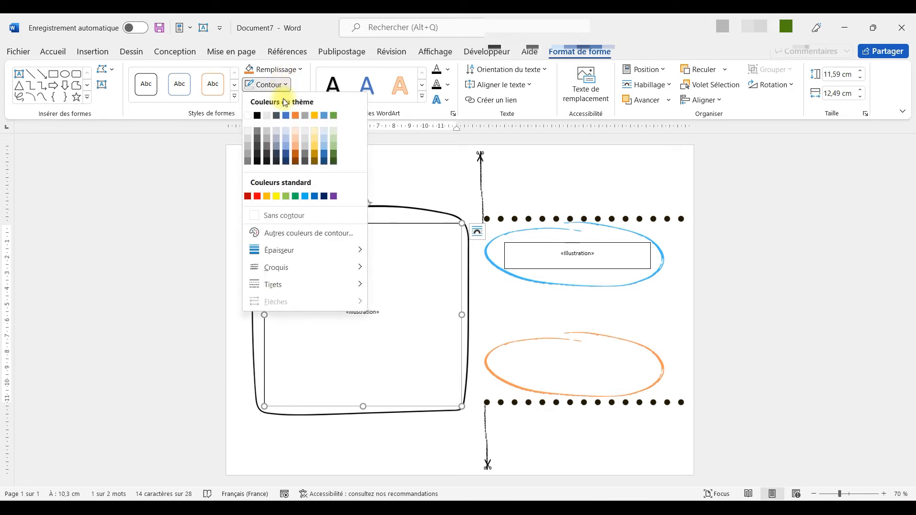
click(276, 215)
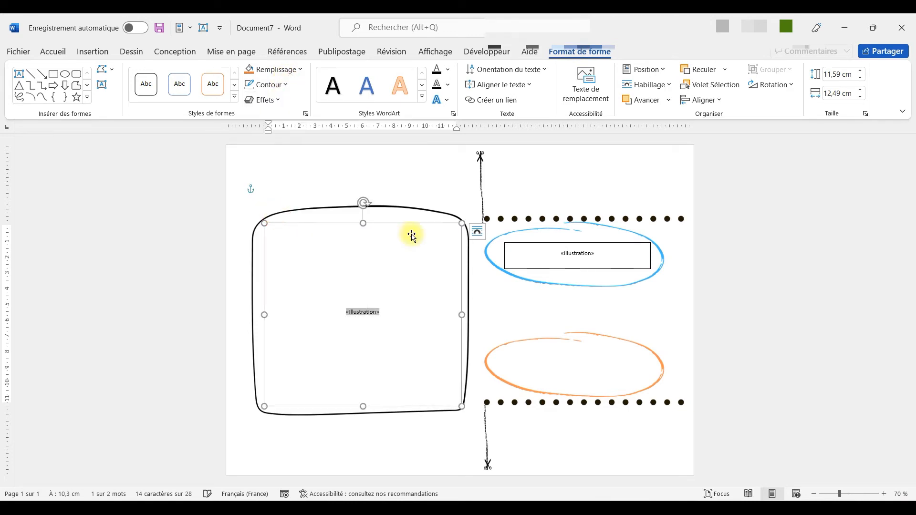
- Remove the outline (Sans contour) of the Illustration text box inside the blue oval
click(318, 425)
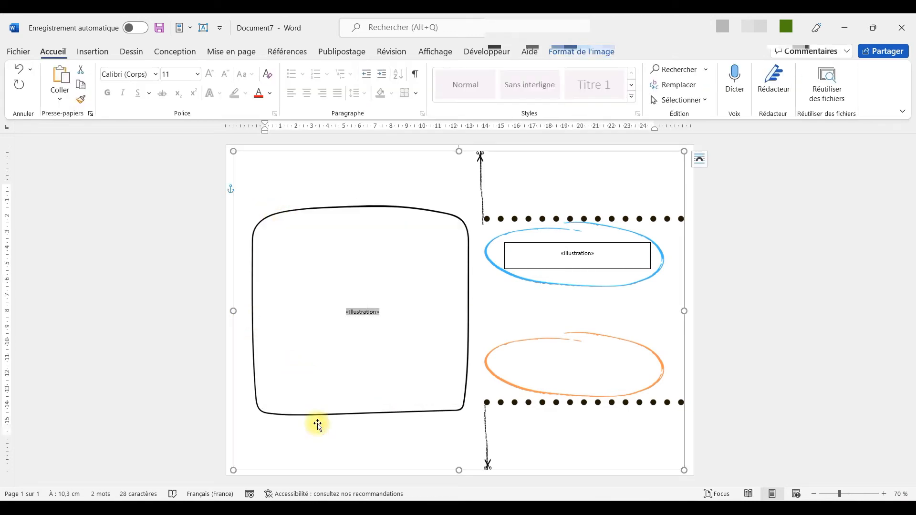
click(589, 245)
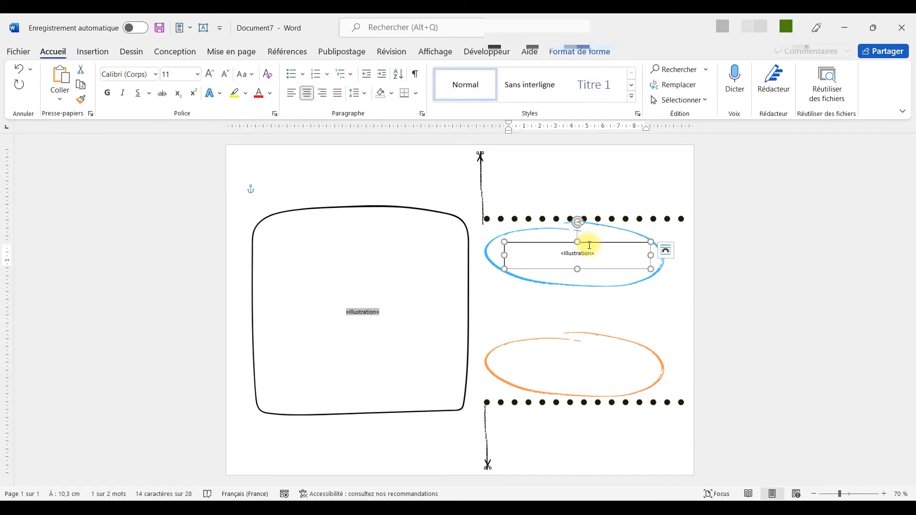
click(589, 57)
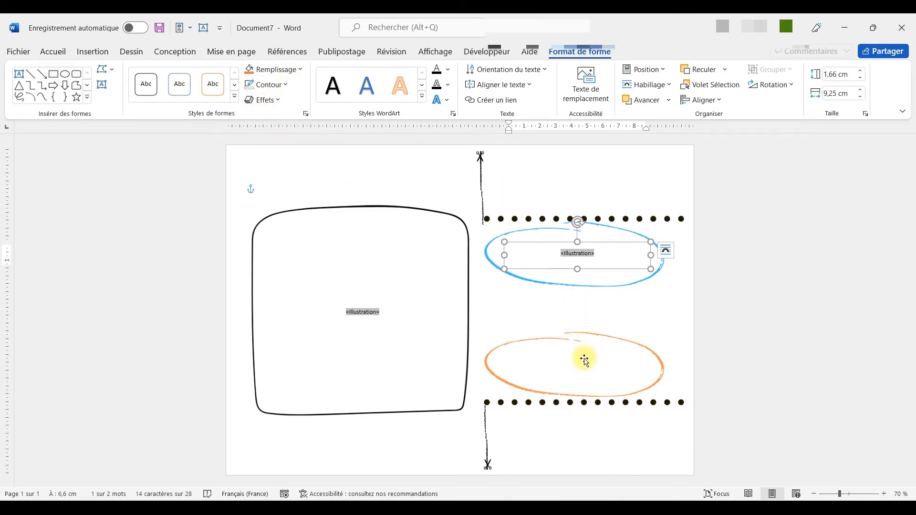
- Duplicate the blue oval's Illustration text box and place the copy inside the orange oval
click(579, 253)
click(580, 259)
click(583, 269)
key(ctrl+c)
key(ctrl+v)
drag(604, 276, 598, 380)
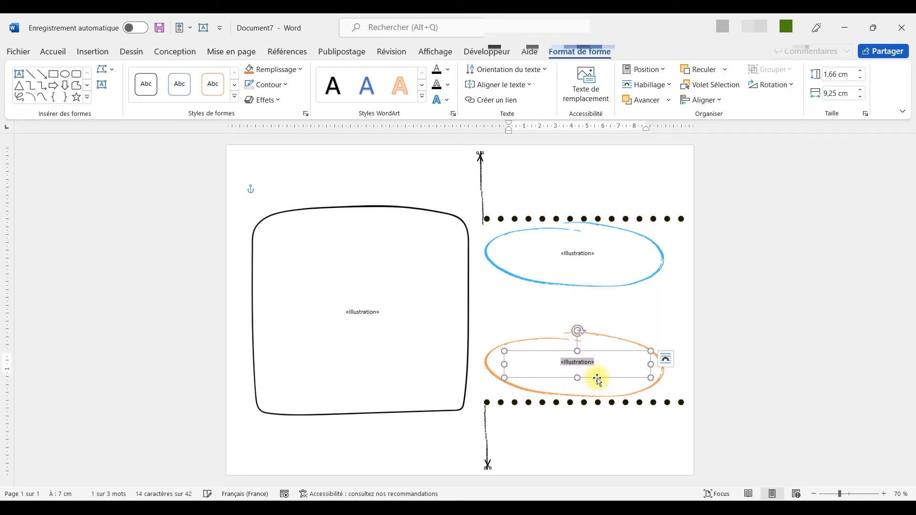
- Replace the Illustration merge field in the blue oval's text box with the French merge field
click(593, 250)
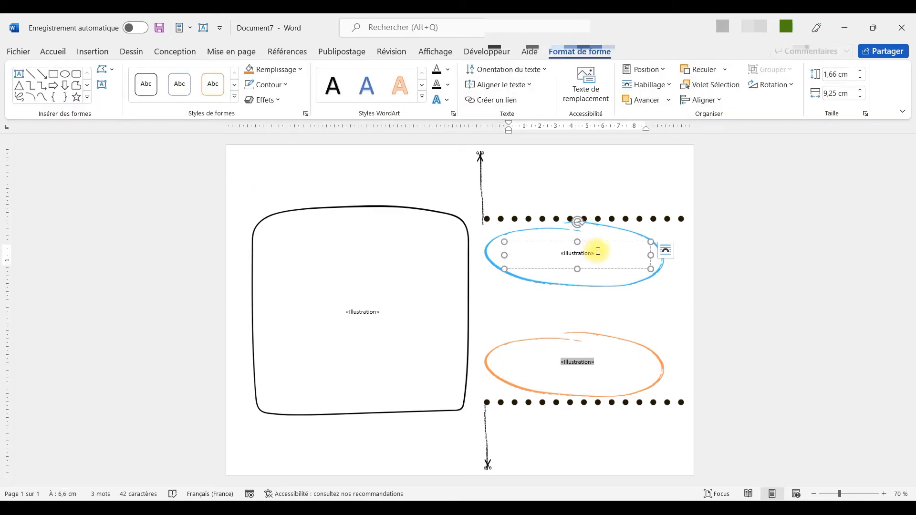
drag(598, 251, 529, 253)
key(BackSpace)
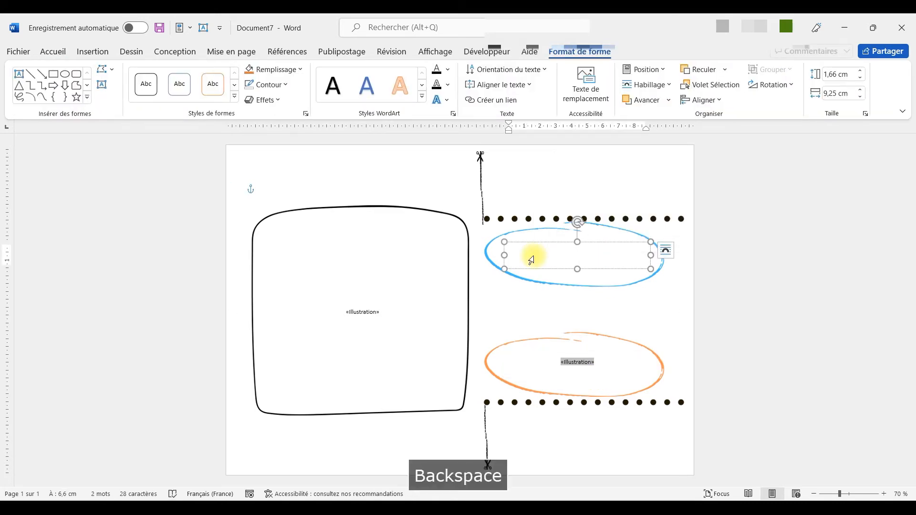
key(BackSpace)
key(ctrl+z)
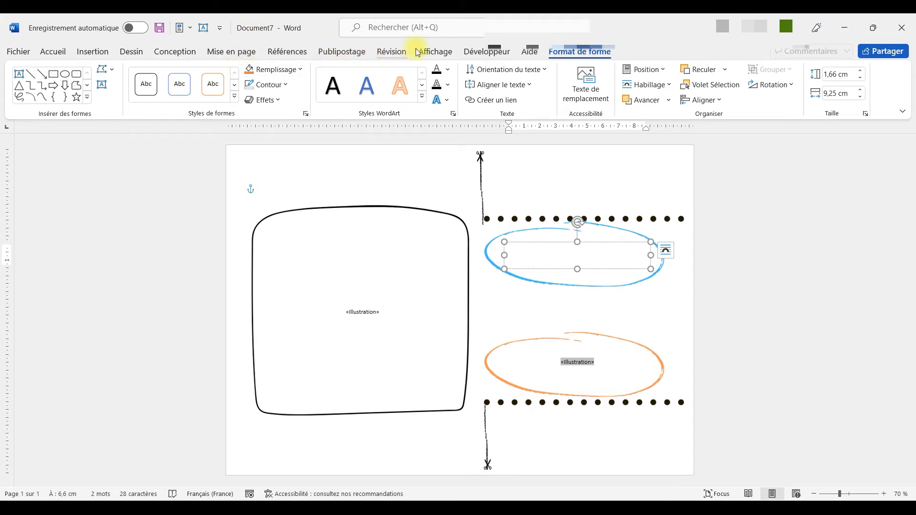
click(87, 52)
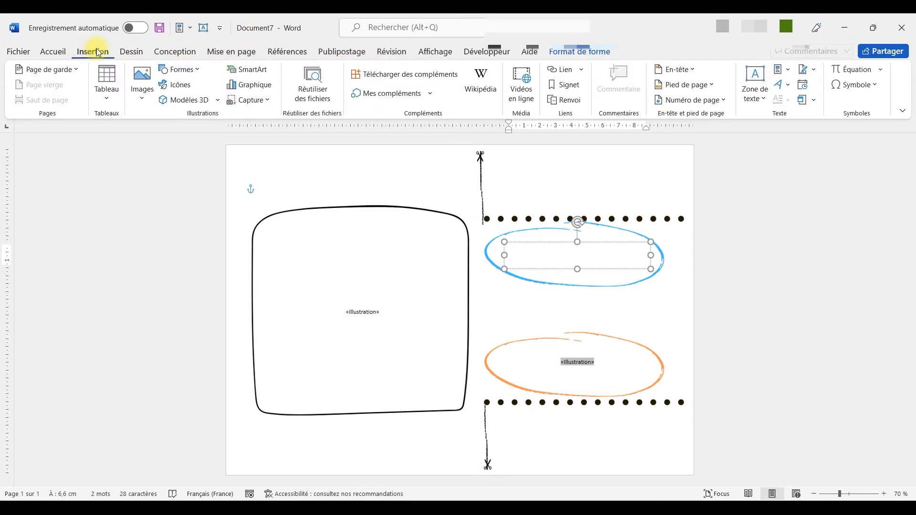
click(342, 50)
click(432, 100)
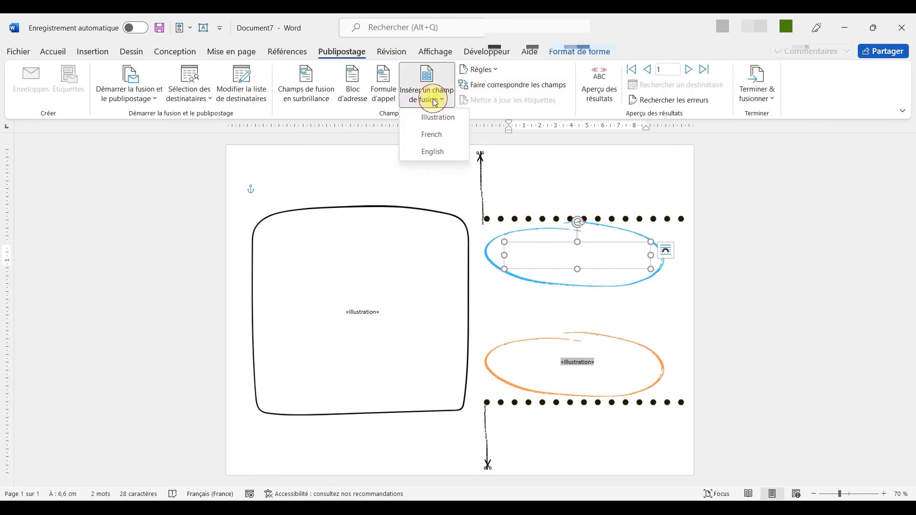
click(434, 134)
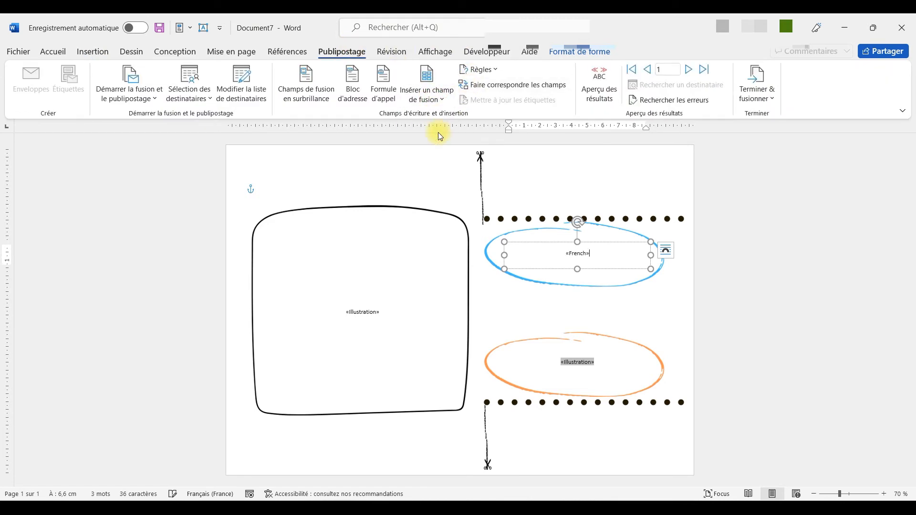
- Replace the Illustration merge field in the orange oval's text box with the English merge field
click(609, 357)
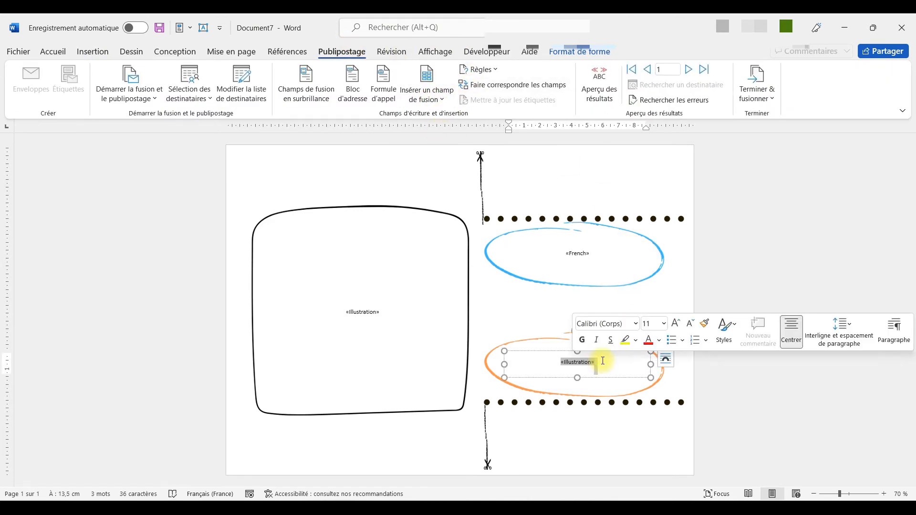
key(Return)
key(BackSpace)
key(BackSpace)
key(BackSpace)
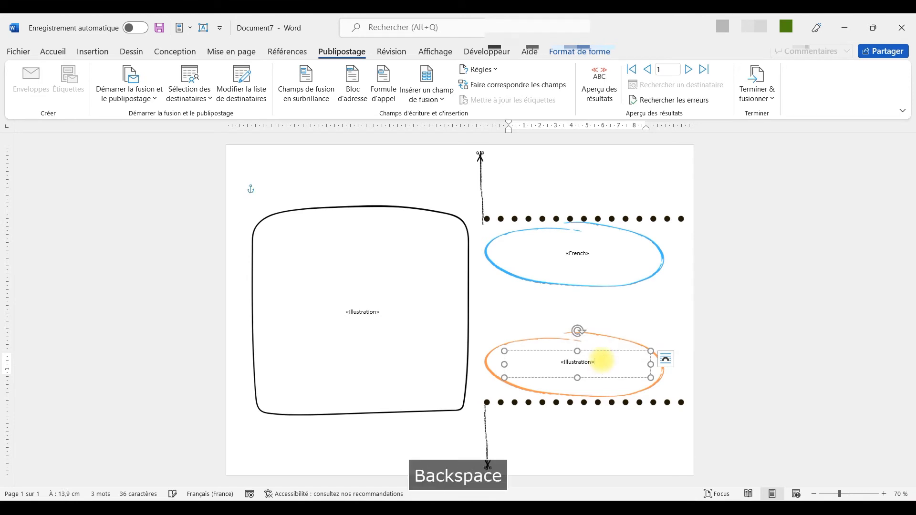
click(426, 96)
click(433, 152)
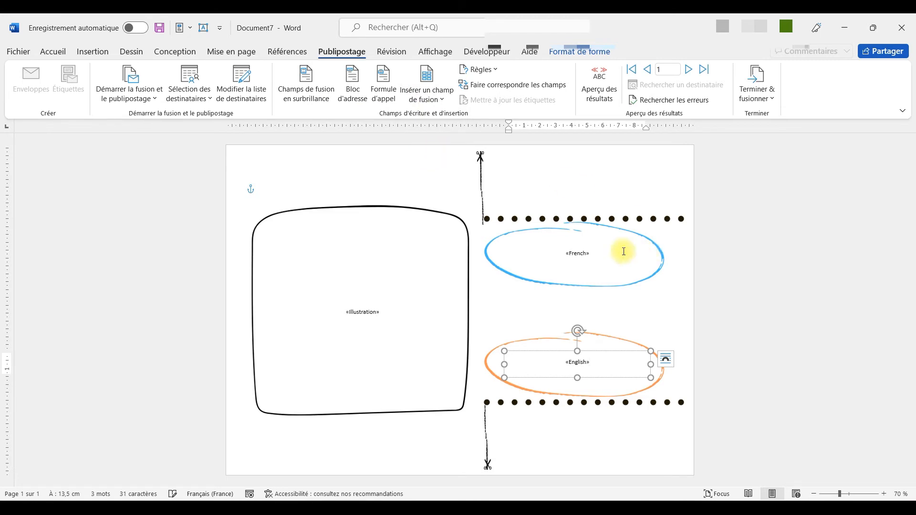
- Preview the mail merge results for the first record and return to the merge field display
click(581, 254)
double_click(581, 254)
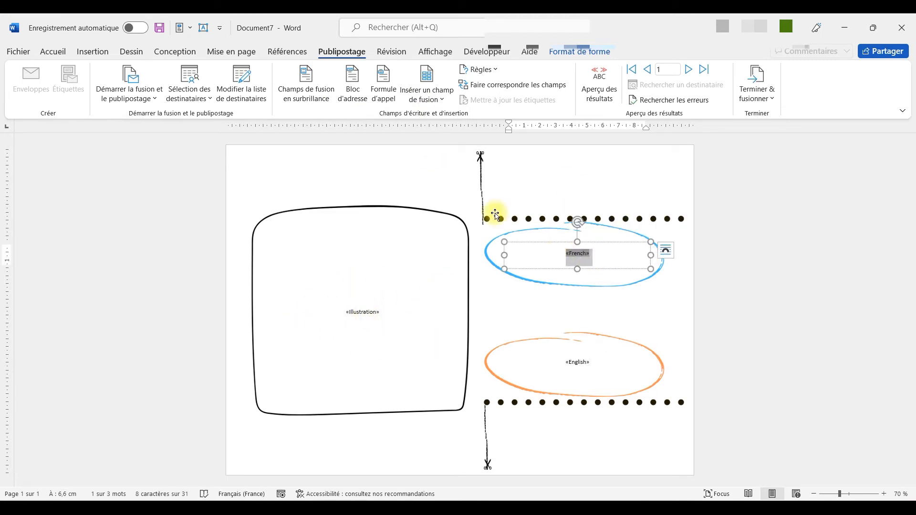
click(610, 282)
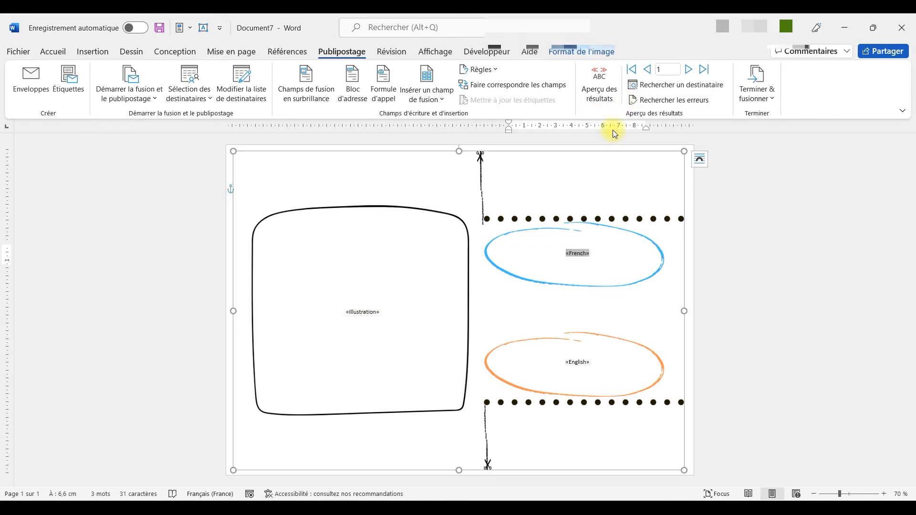
click(689, 160)
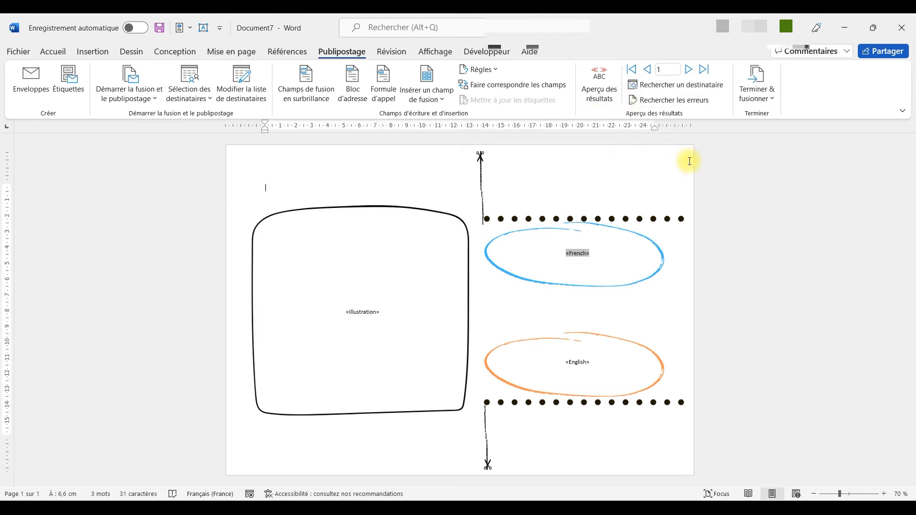
click(596, 101)
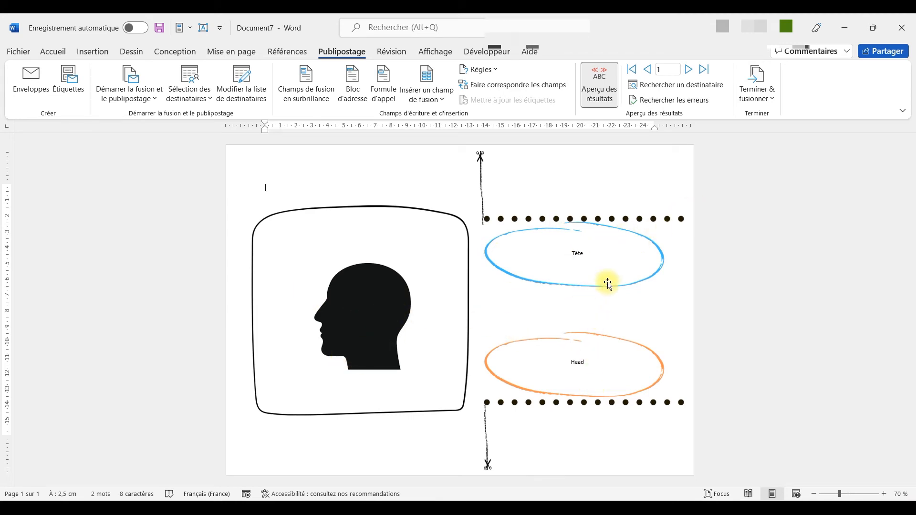
click(599, 84)
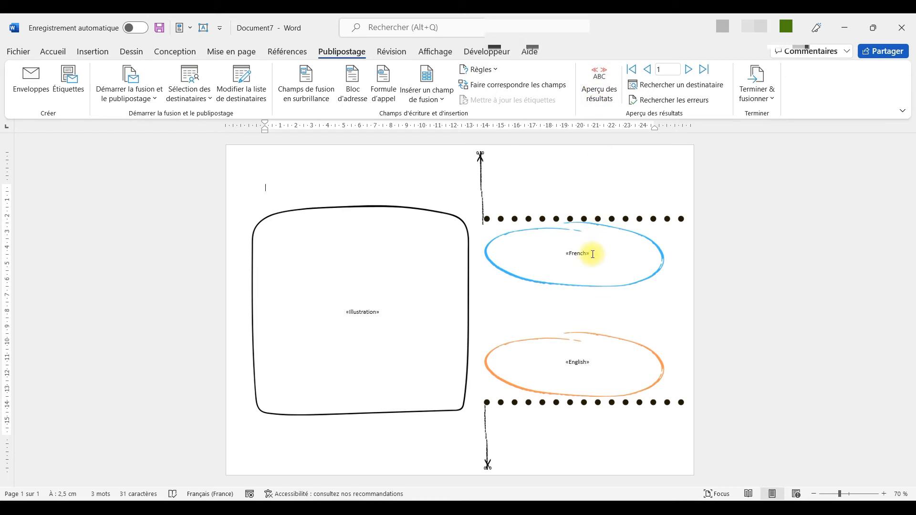
- Format the French merge field in the blue oval with the BD Cartoon Shout font at size 24
double_click(593, 254)
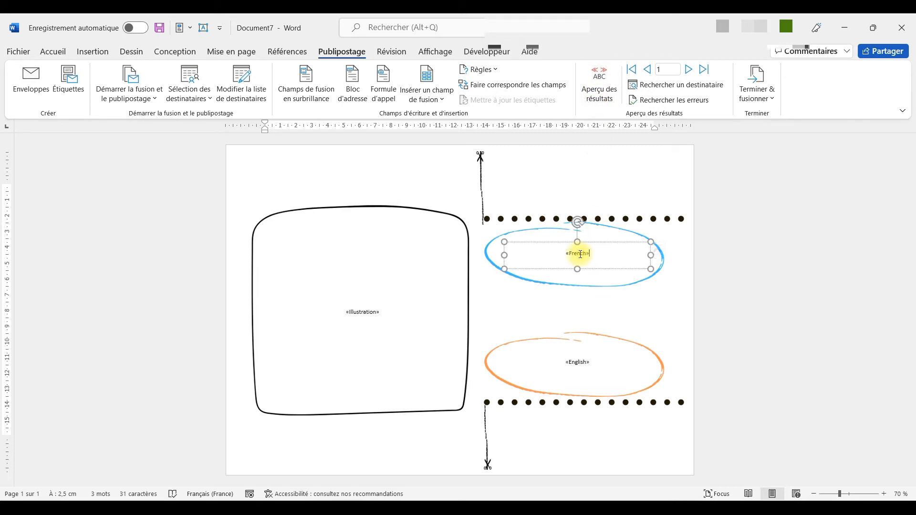
click(42, 52)
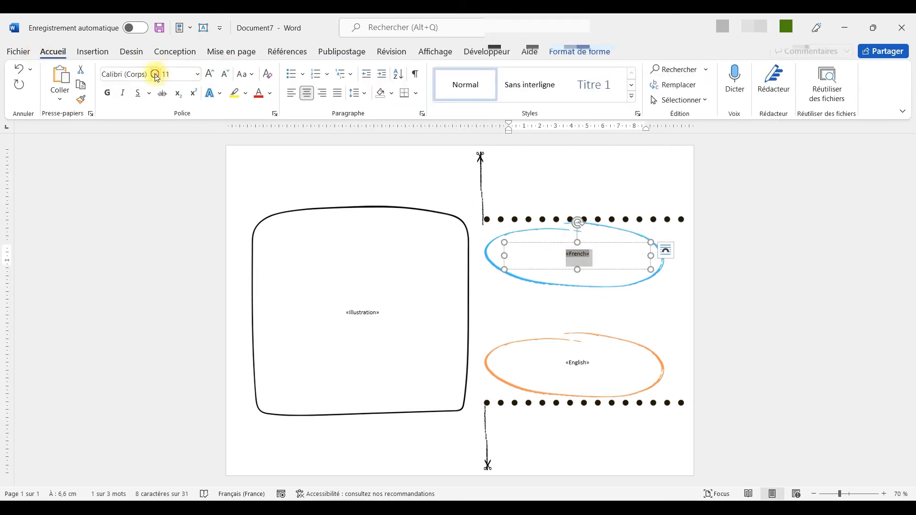
click(156, 75)
click(154, 173)
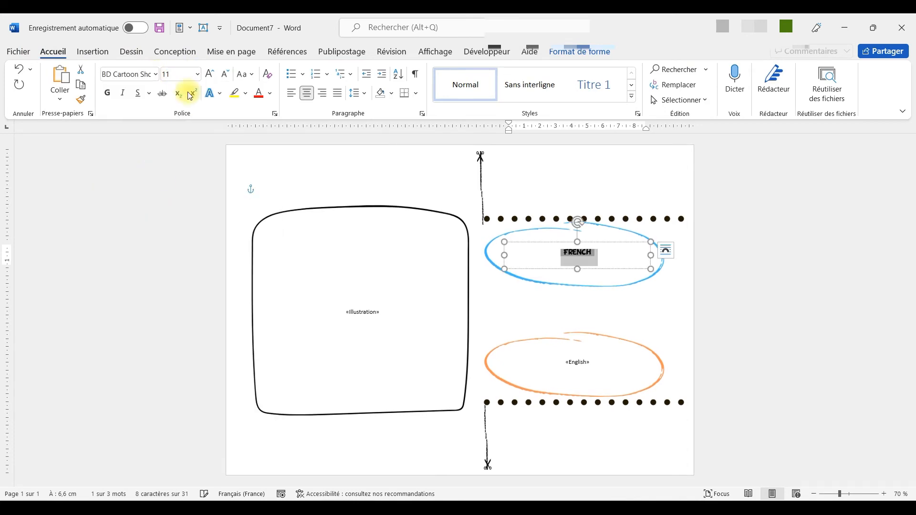
click(197, 75)
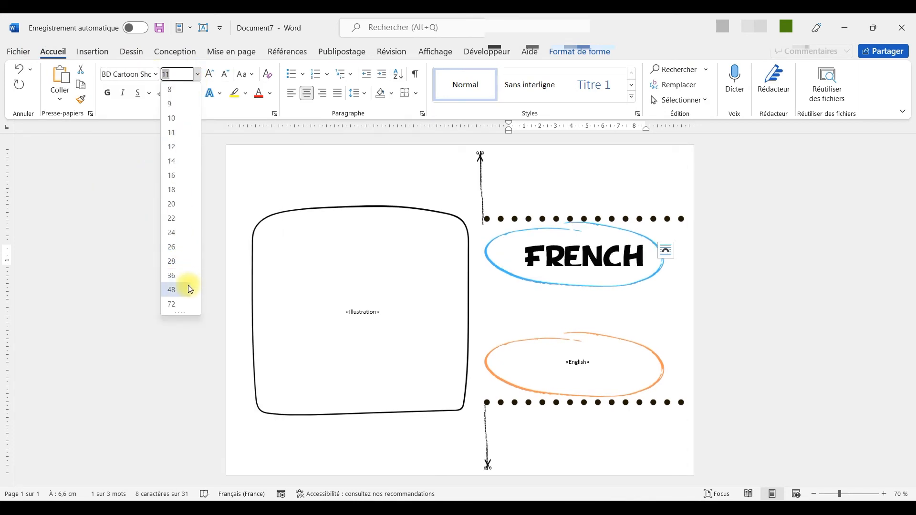
click(187, 233)
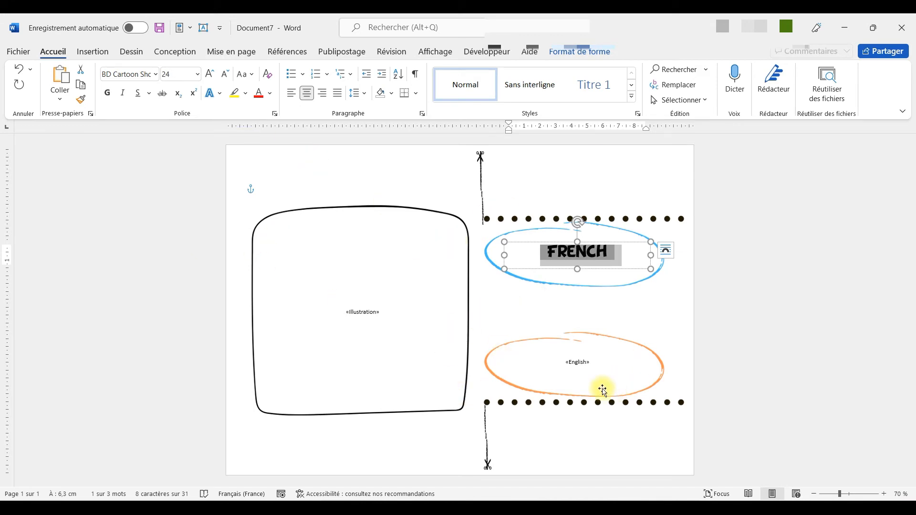
- Format the English merge field in the orange oval with the Agent Orange font at size 24
click(591, 363)
double_click(590, 364)
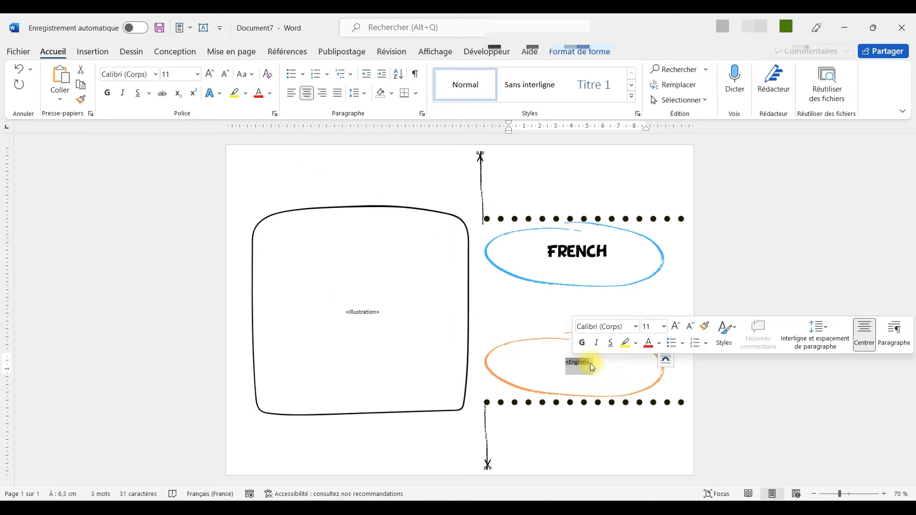
click(154, 73)
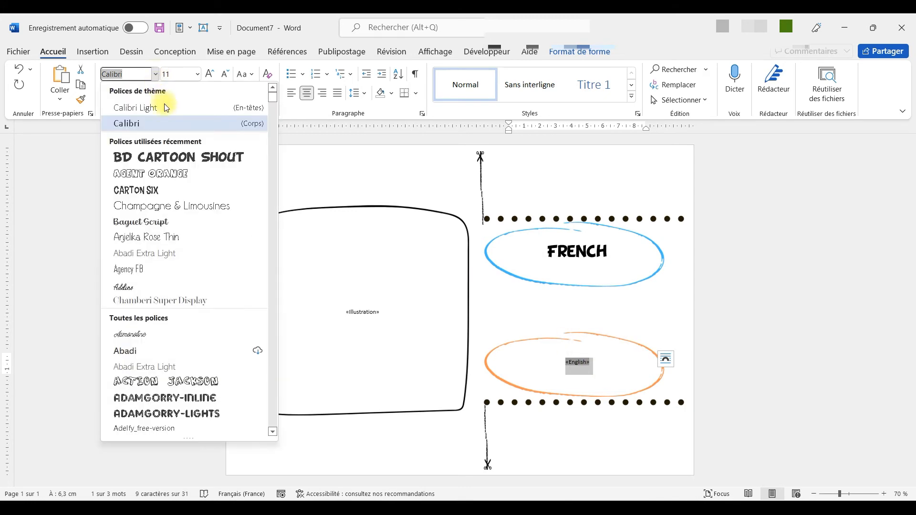
click(177, 176)
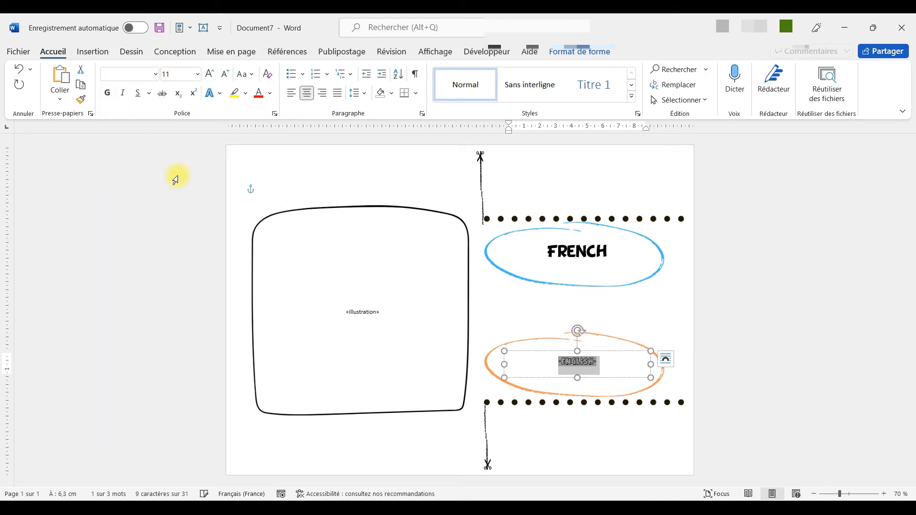
click(198, 74)
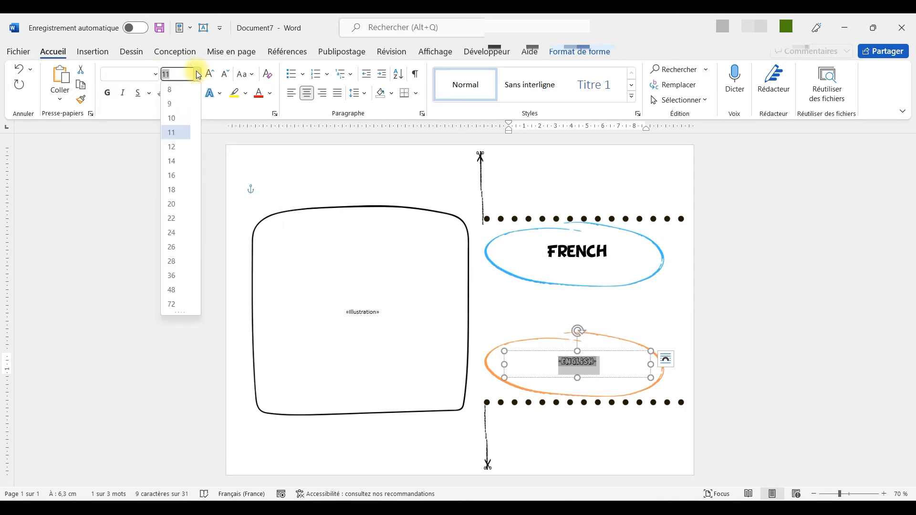
click(182, 232)
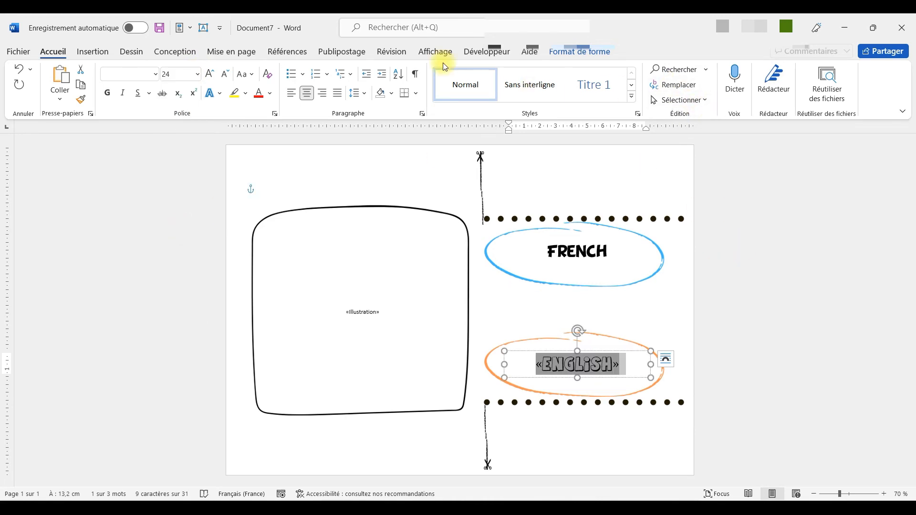
- Preview the merge results and set the French word in the blue oval to the Carton Six font at size 36
click(348, 53)
click(596, 88)
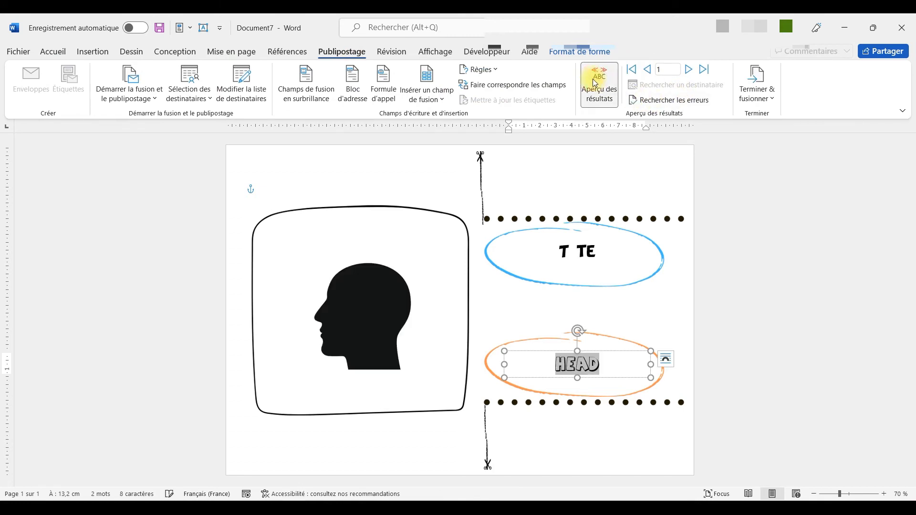
click(619, 259)
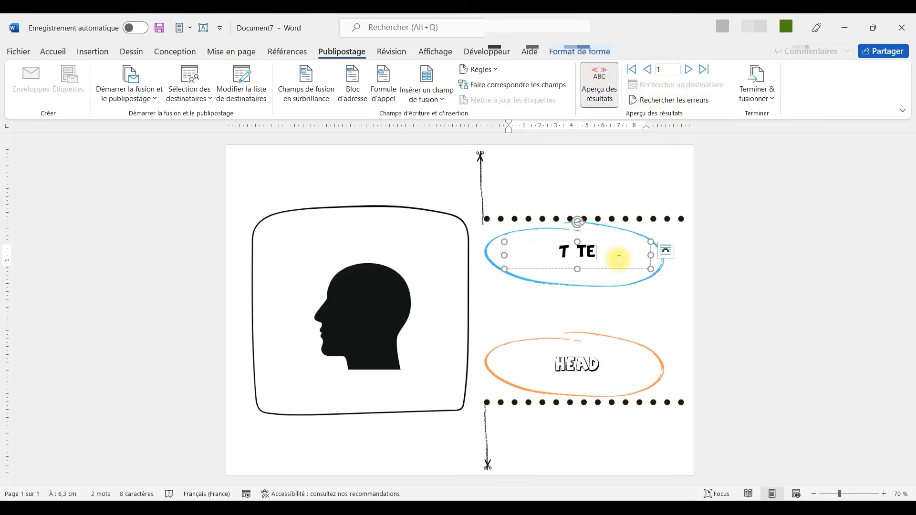
drag(615, 255, 536, 250)
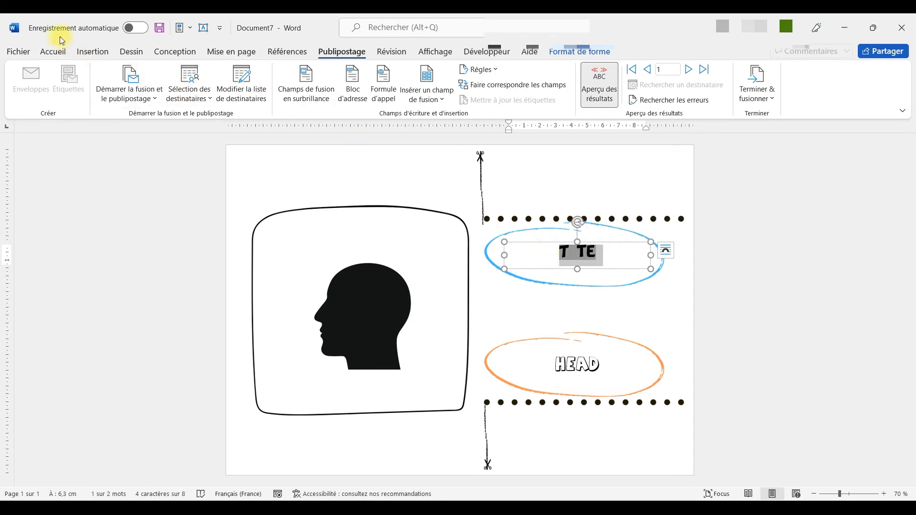
click(52, 51)
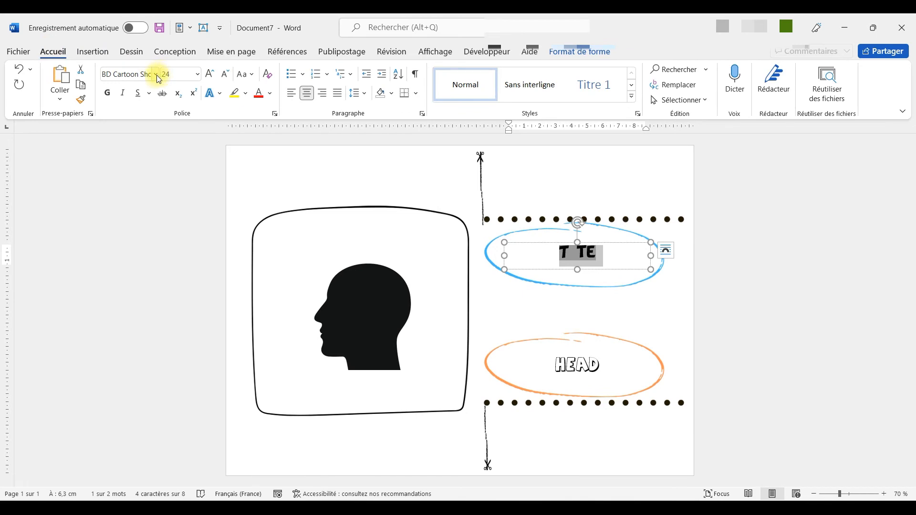
click(156, 75)
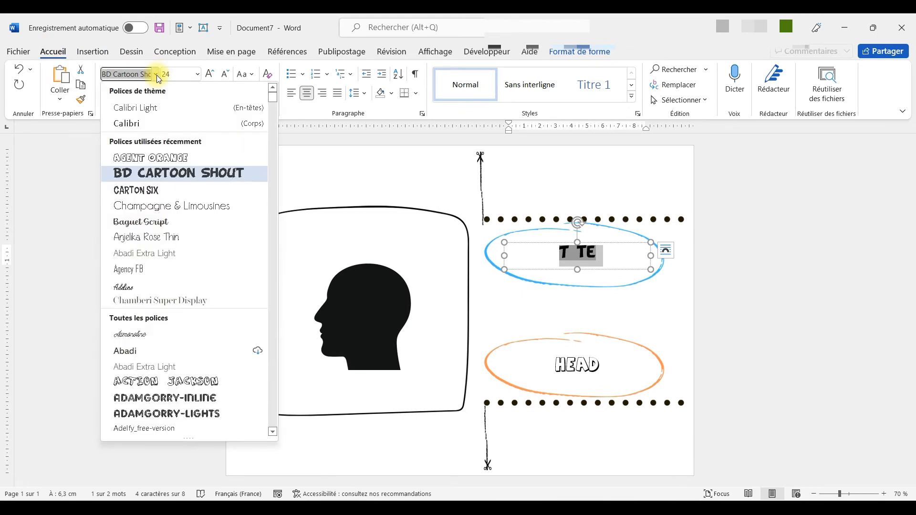
click(148, 191)
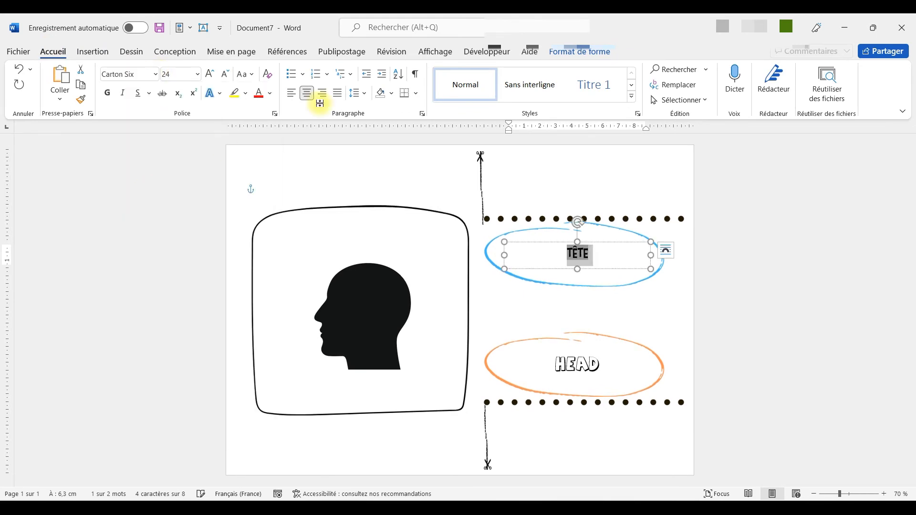
click(197, 73)
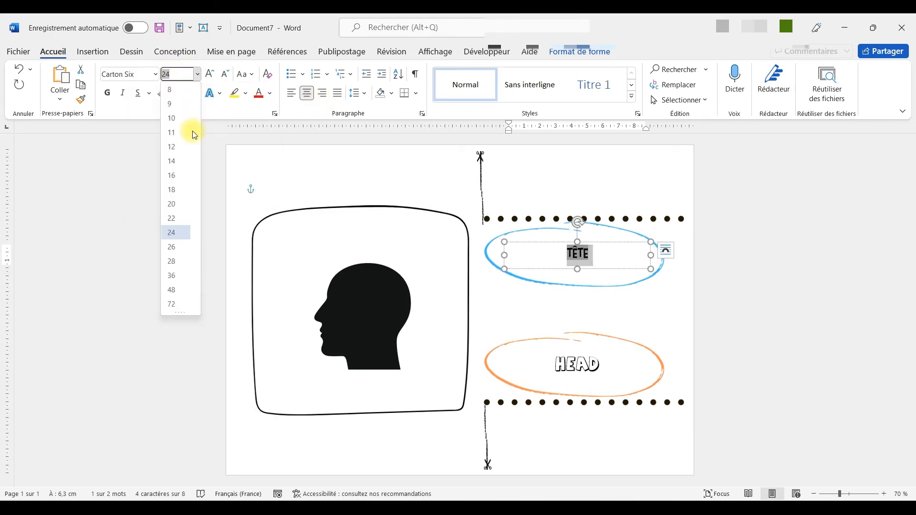
click(173, 276)
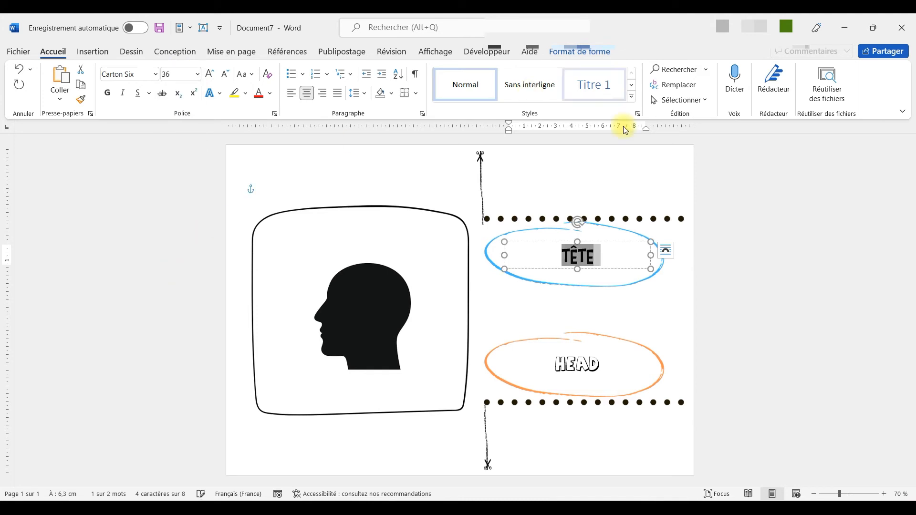
- Deselect the French text and turn off the results preview to show the merge fields
click(673, 189)
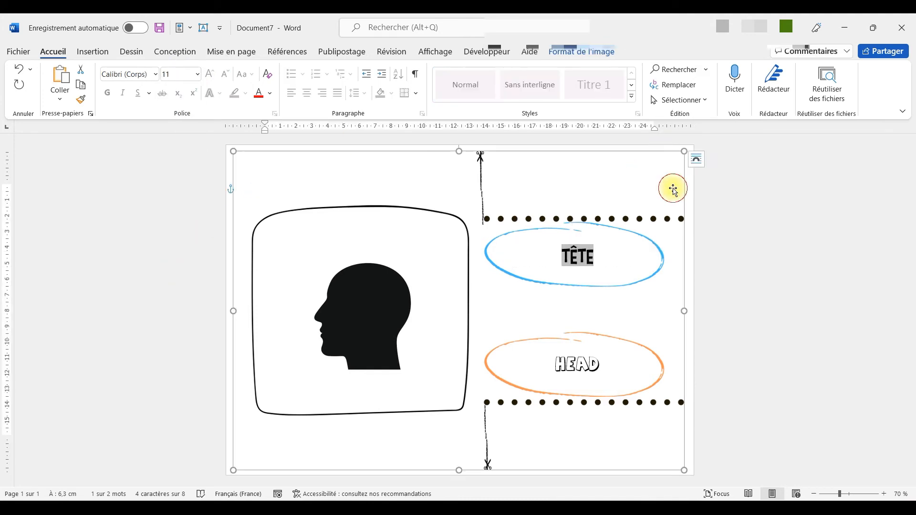
click(327, 51)
click(599, 83)
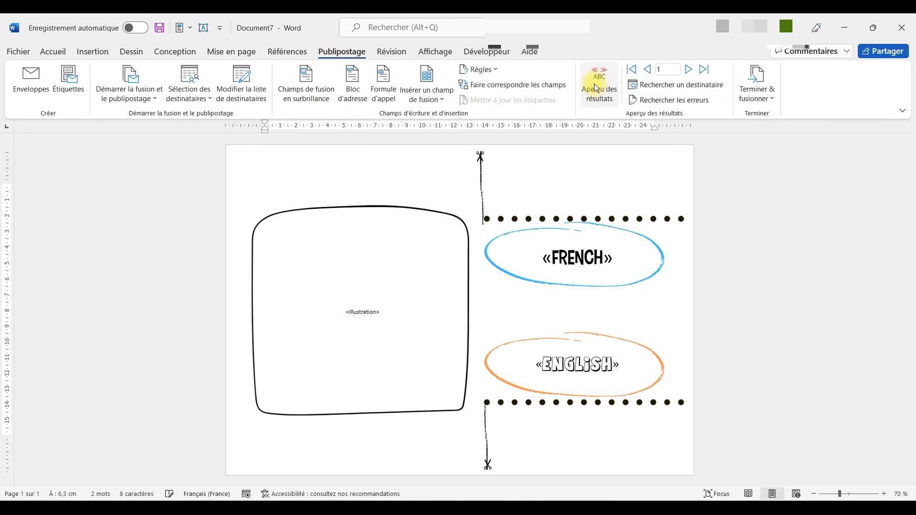